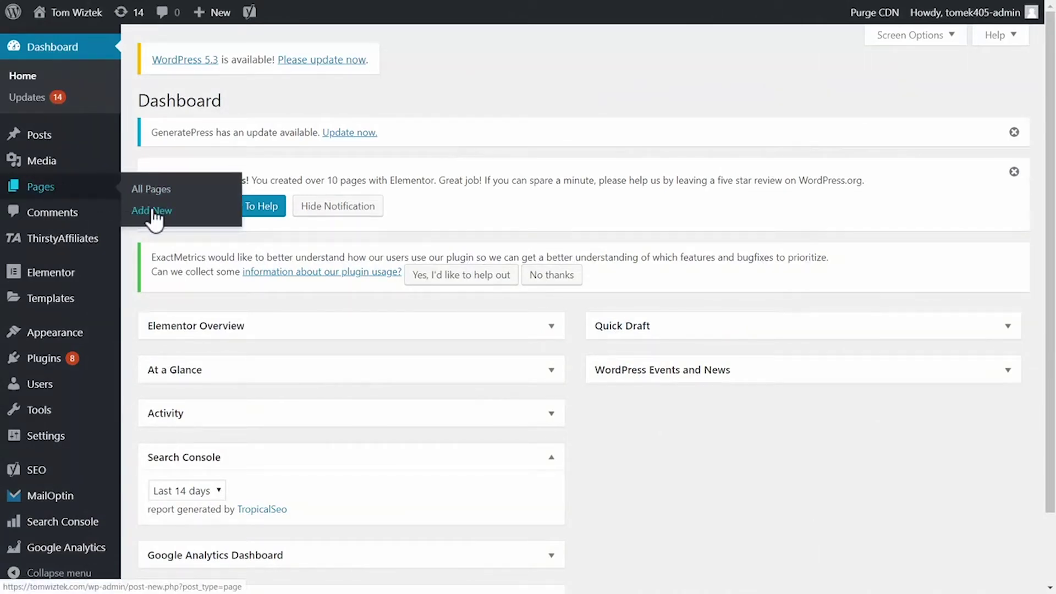
- Publish a new page 'Sample Business Template' using the Elementor Canvas template
click(152, 211)
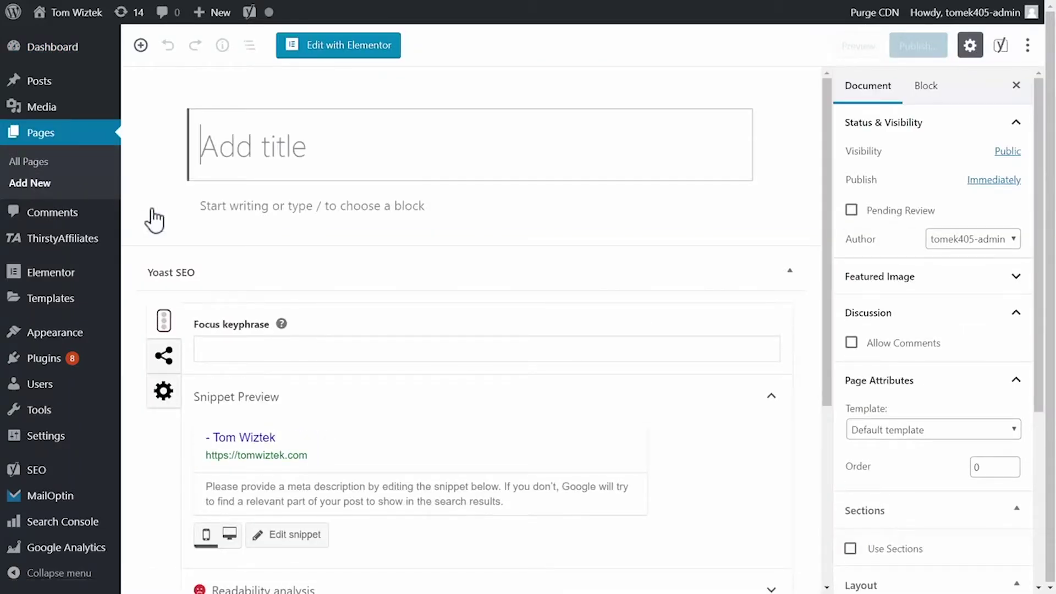
text(Samp)
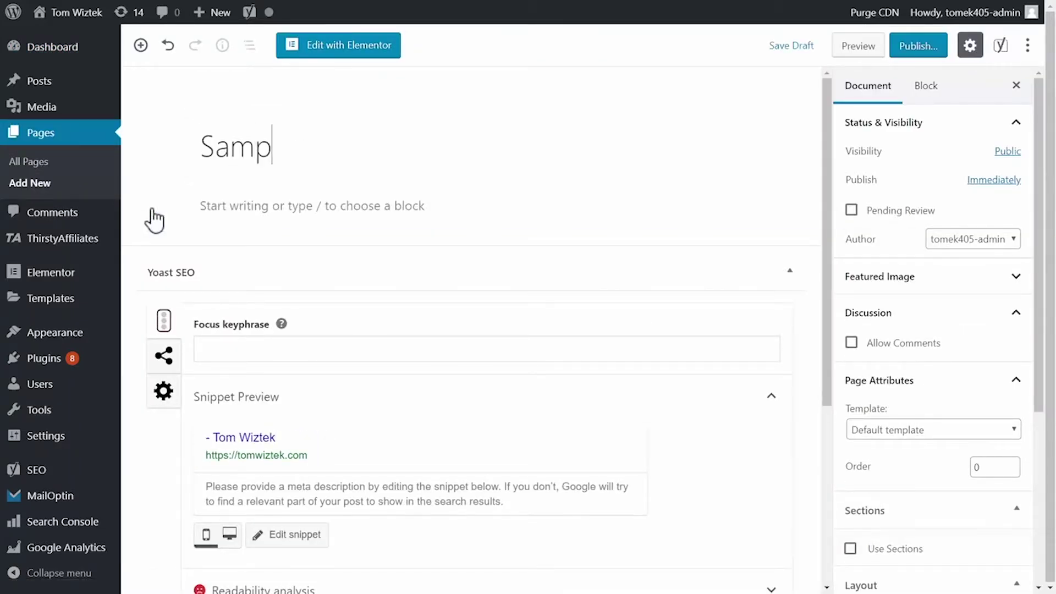
text(le Business Template)
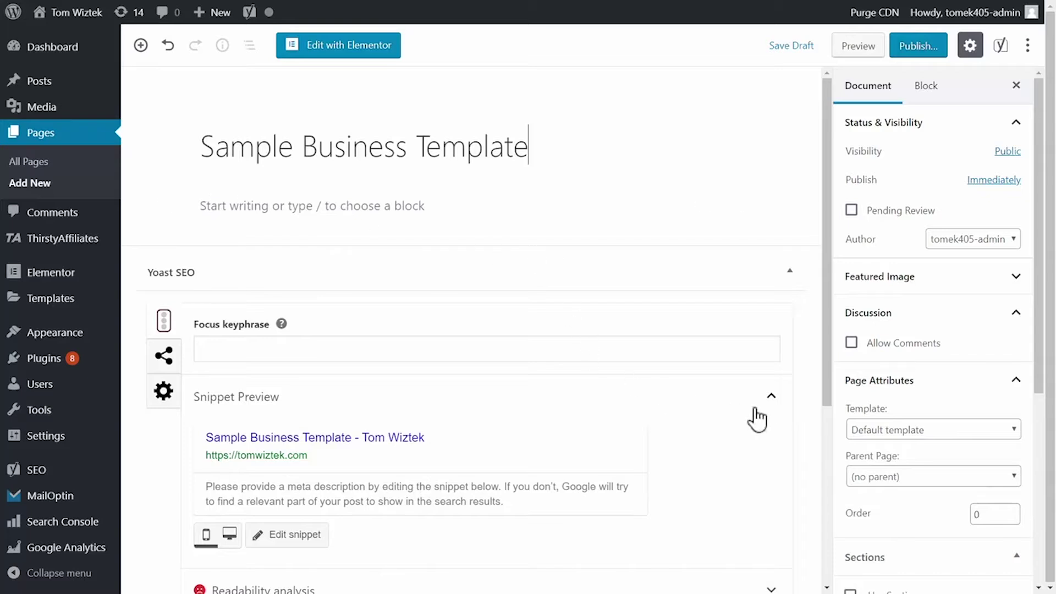
click(880, 427)
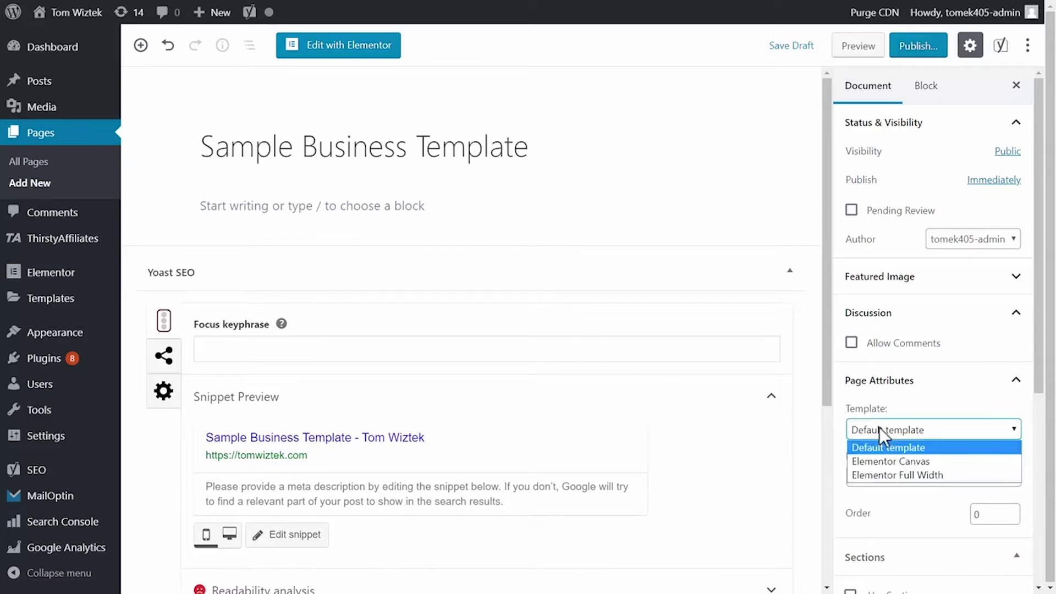
click(880, 463)
click(916, 46)
click(951, 45)
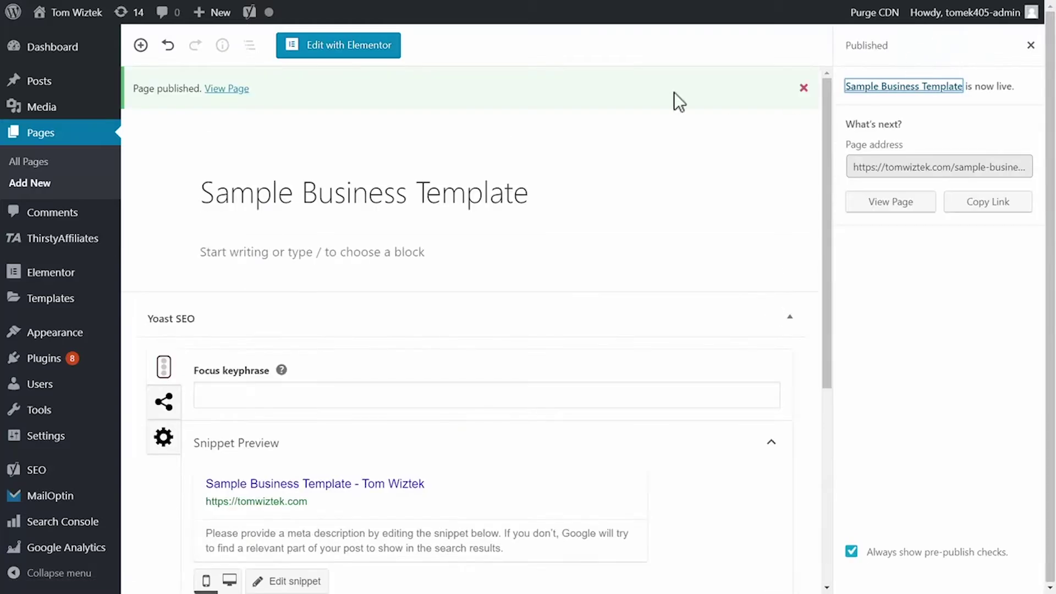
- Open the page in Elementor and bring up the library of ready-made page templates
click(334, 45)
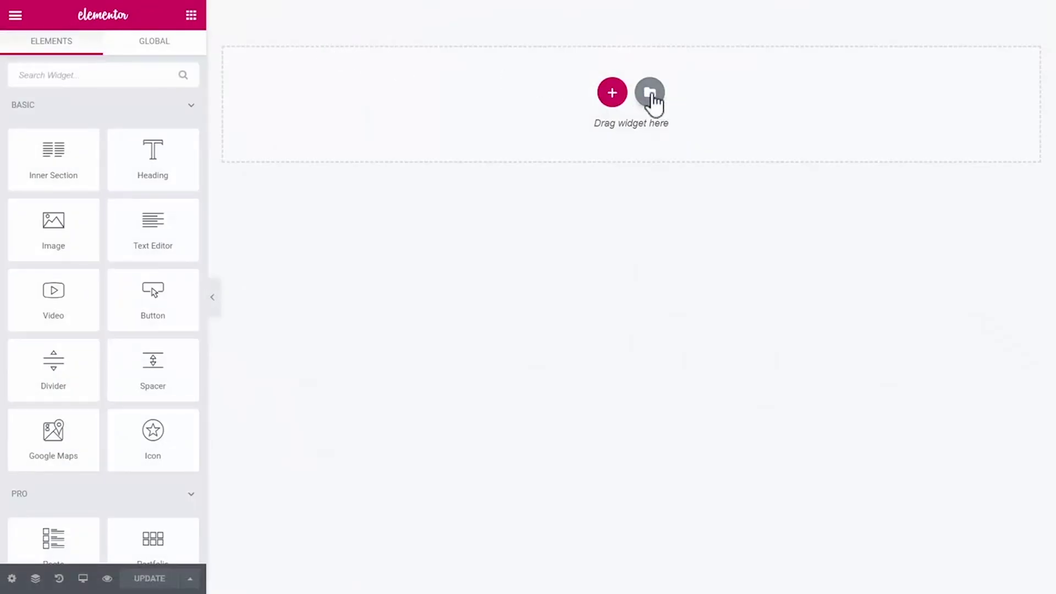
click(650, 94)
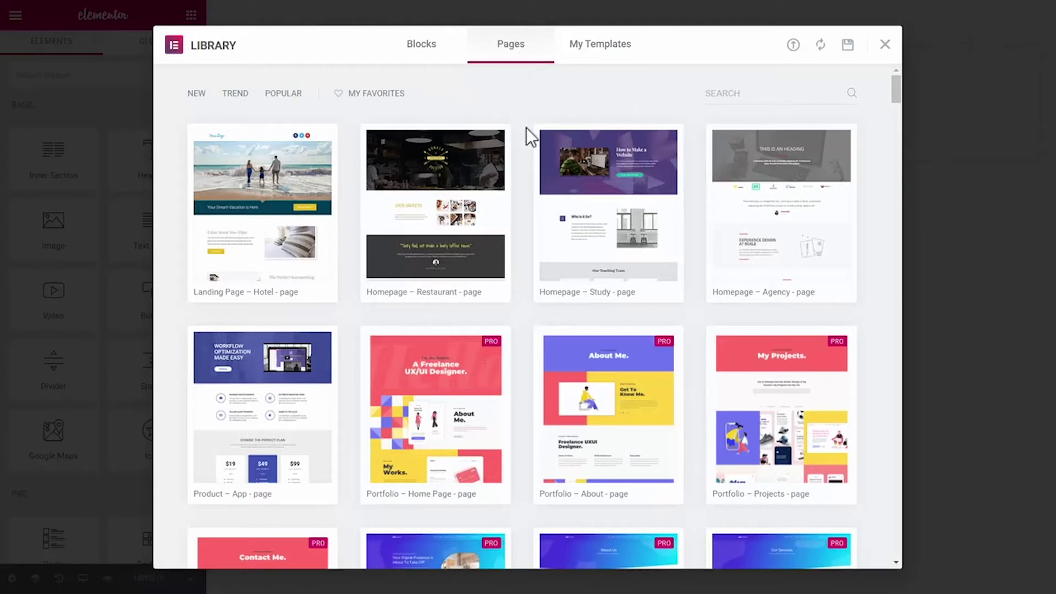
scroll(525, 159, down, 3)
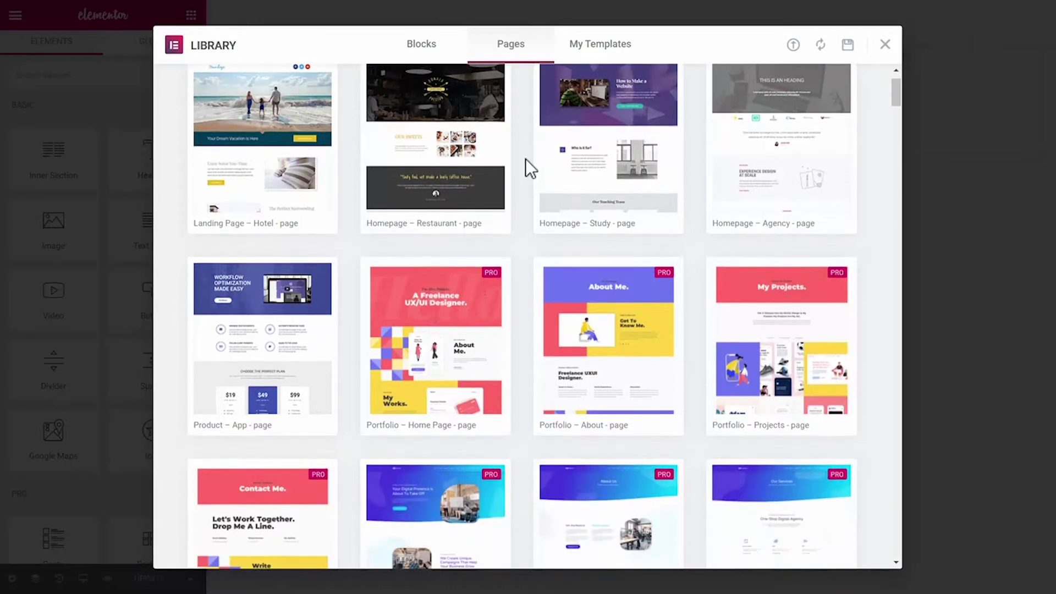
scroll(525, 159, down, 2)
scroll(525, 158, down, 2)
scroll(525, 159, down, 2)
scroll(526, 159, down, 2)
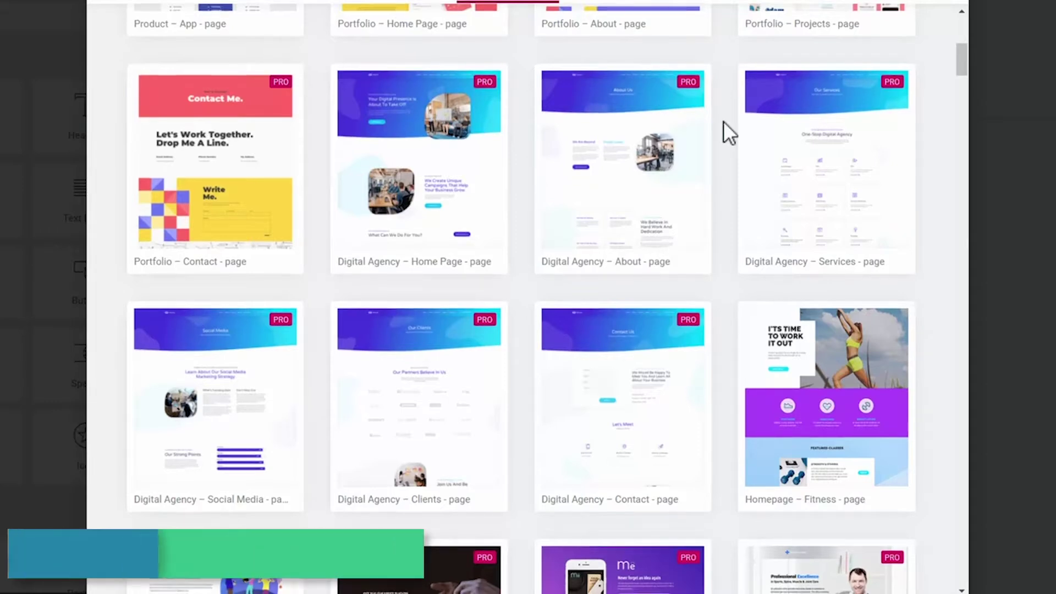
scroll(723, 121, down, 3)
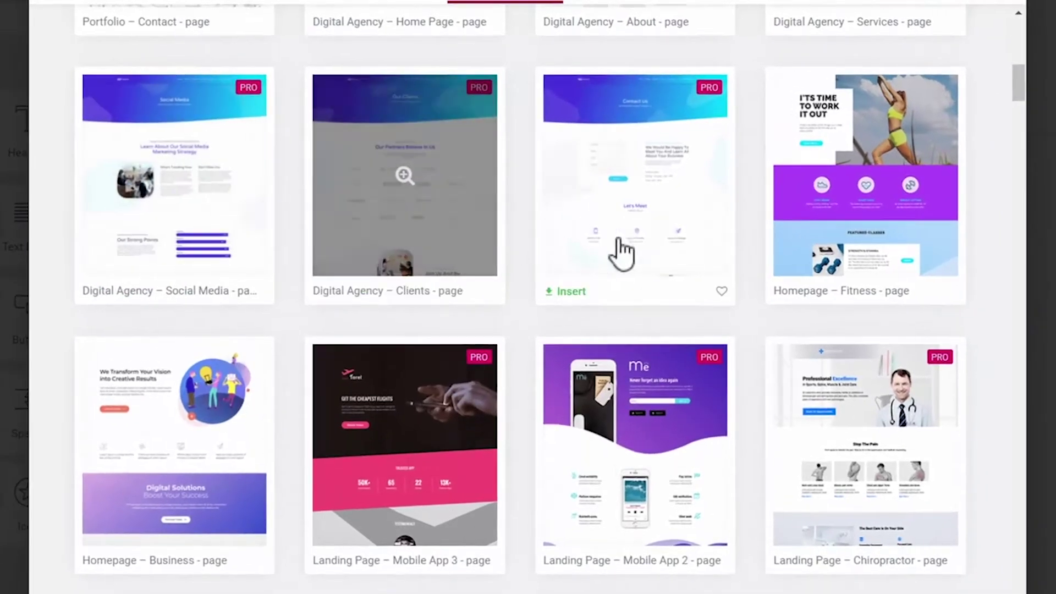
scroll(719, 239, down, 1)
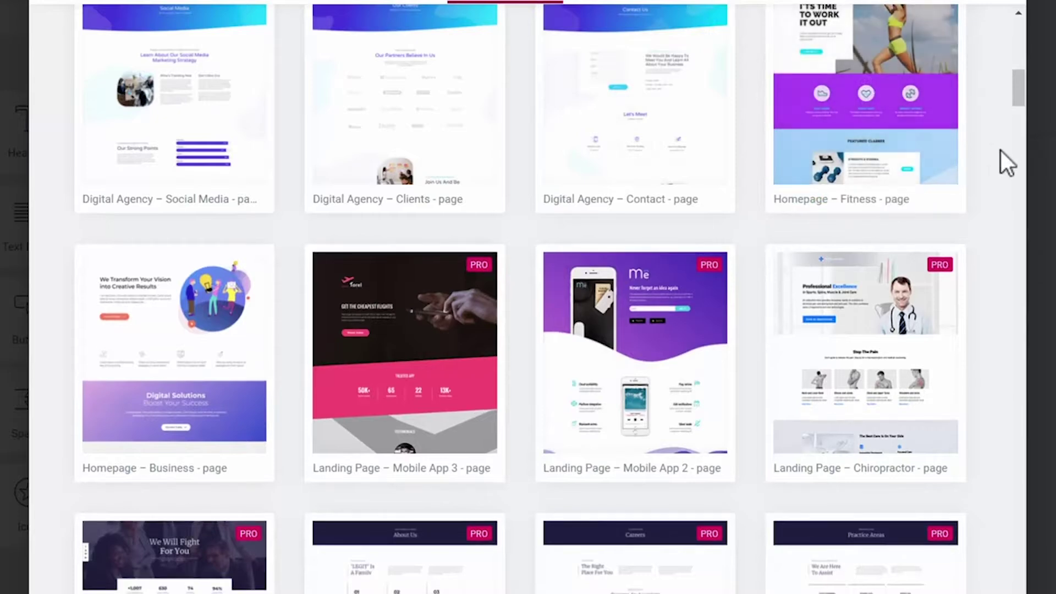
scroll(979, 162, down, 3)
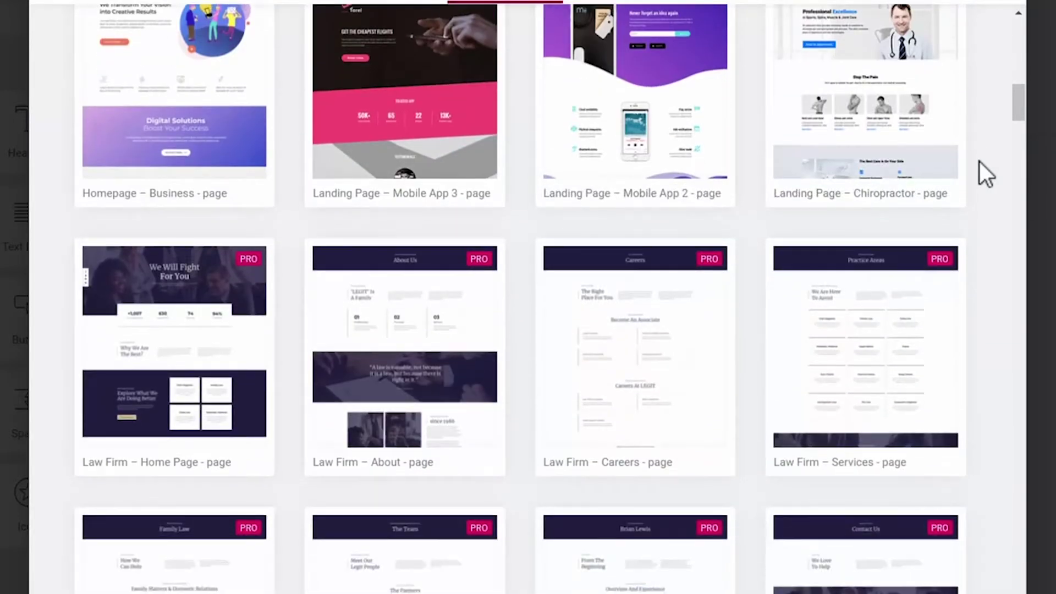
scroll(979, 161, down, 2)
scroll(979, 163, down, 1)
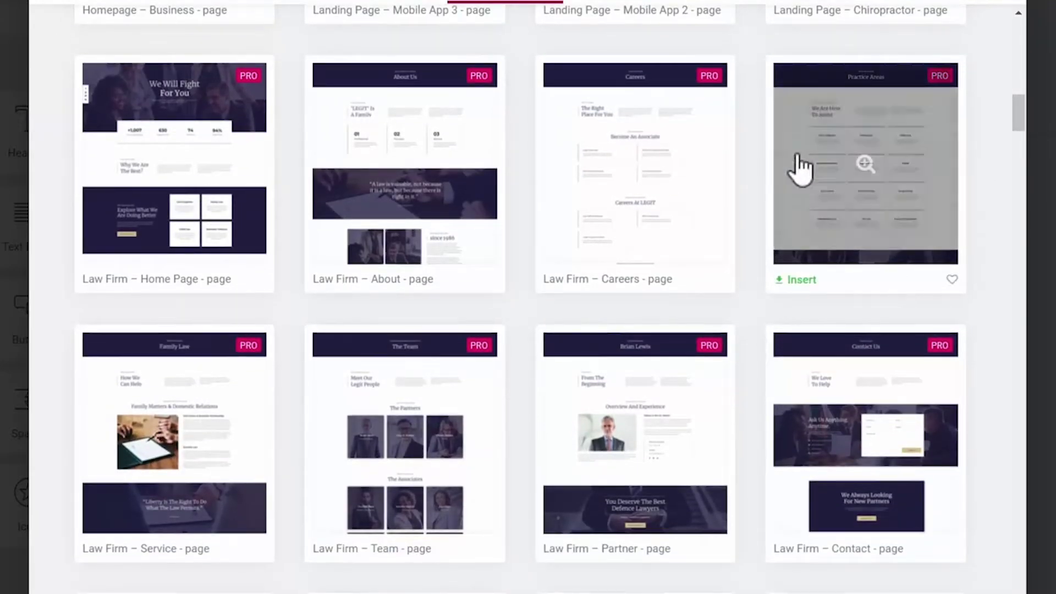
scroll(53, 323, down, 3)
scroll(53, 322, down, 3)
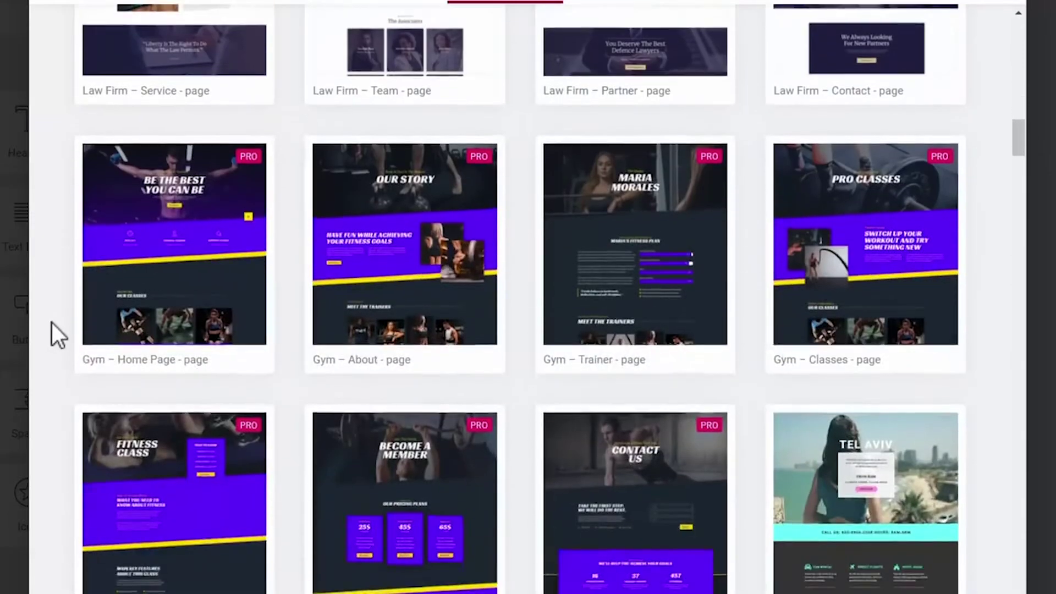
scroll(48, 324, down, 2)
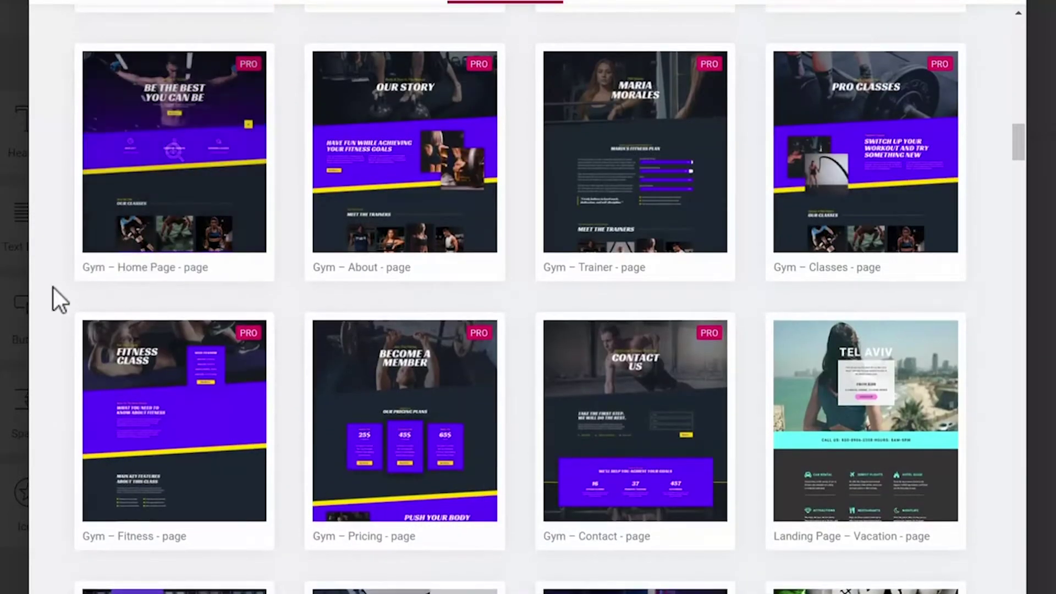
scroll(53, 288, down, 3)
scroll(54, 287, down, 2)
scroll(54, 288, down, 2)
scroll(53, 290, down, 3)
scroll(52, 291, down, 2)
scroll(49, 292, down, 1)
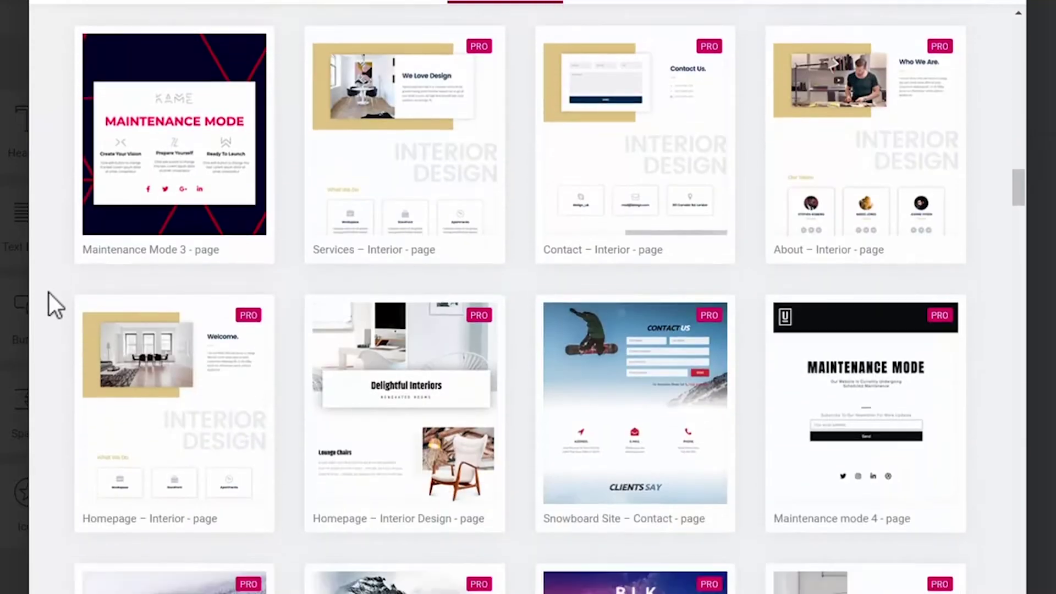
scroll(47, 293, down, 1)
scroll(47, 293, down, 2)
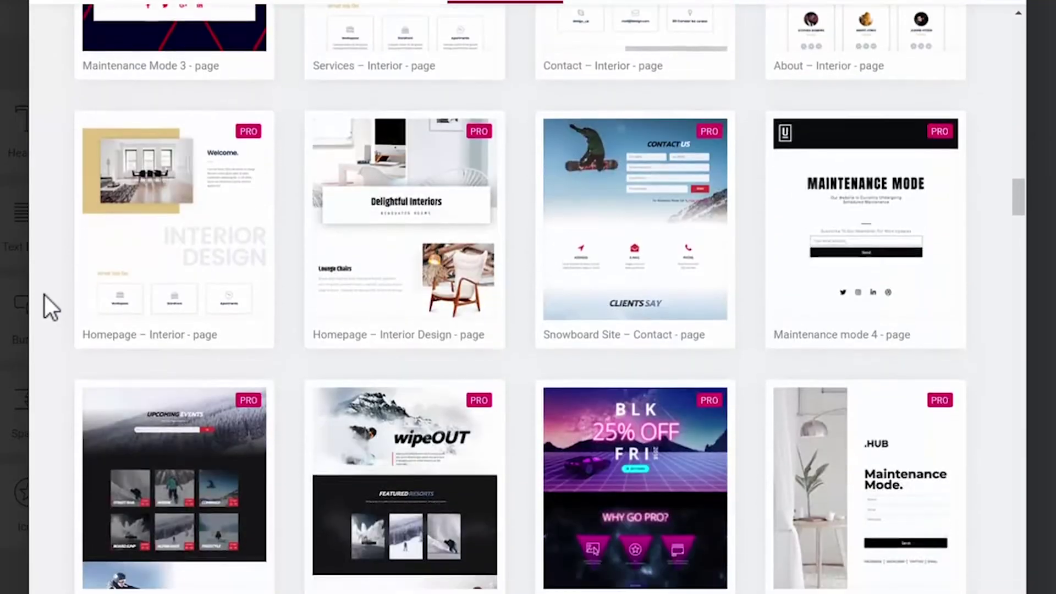
scroll(45, 295, down, 2)
scroll(46, 295, down, 1)
scroll(45, 295, down, 3)
scroll(45, 294, down, 3)
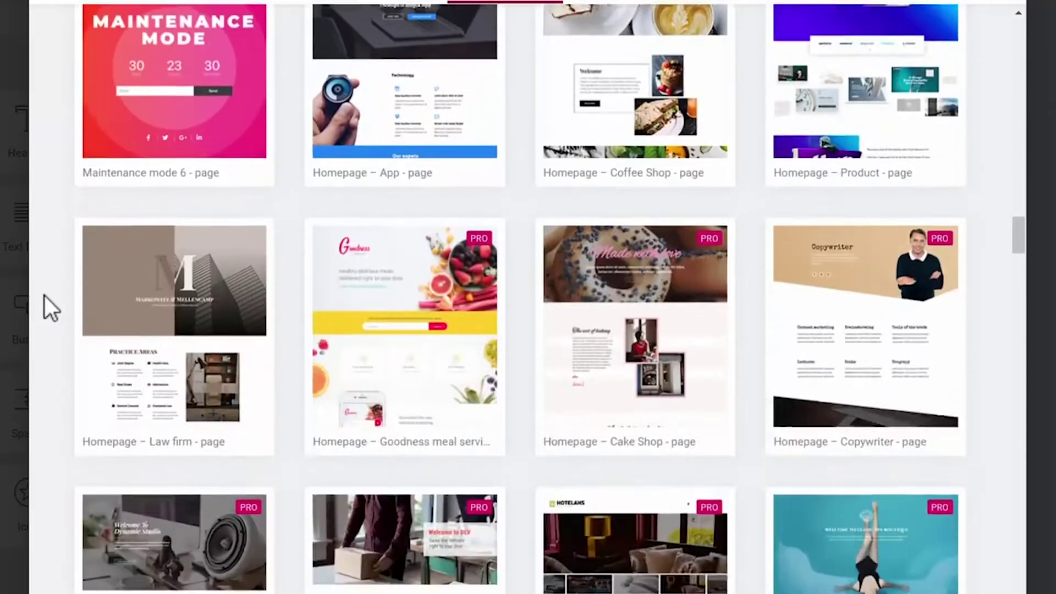
scroll(44, 295, down, 1)
scroll(44, 295, down, 1)
scroll(44, 295, down, 2)
scroll(44, 295, down, 1)
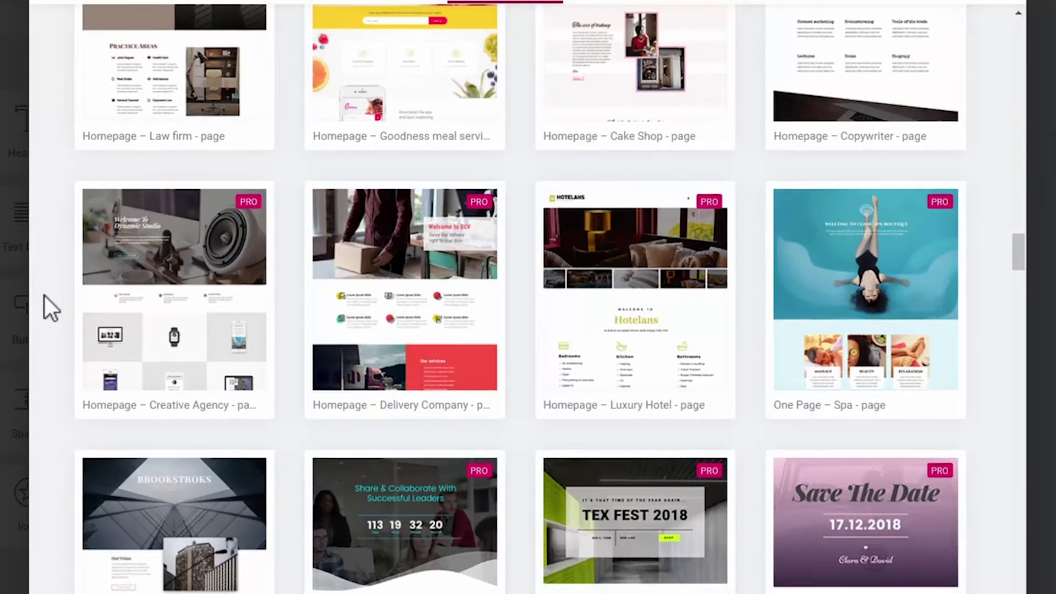
scroll(44, 296, up, 2)
scroll(44, 296, up, 2)
scroll(43, 297, up, 1)
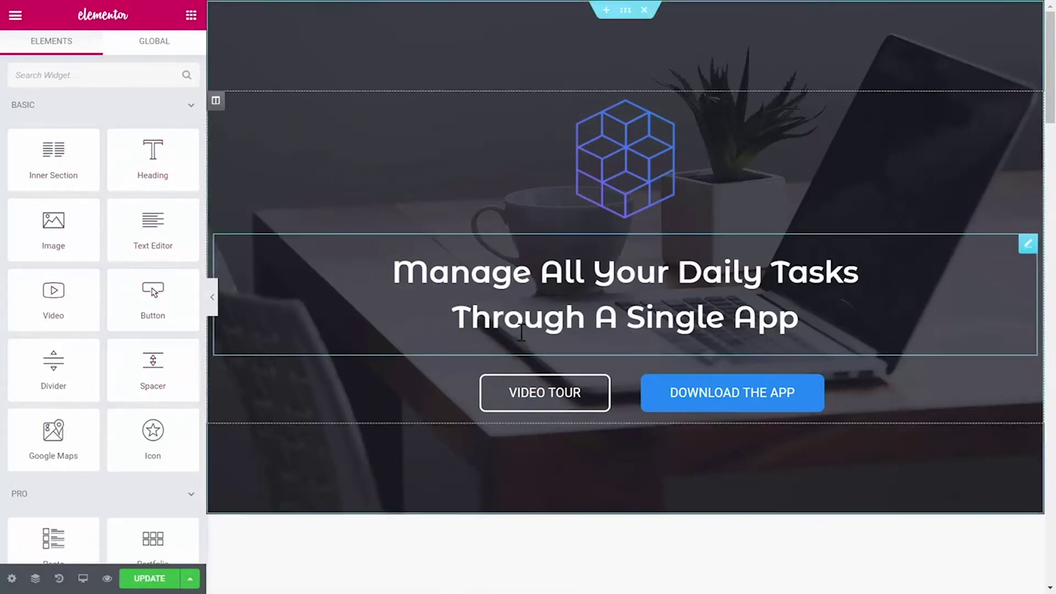
scroll(522, 333, down, 5)
scroll(521, 347, down, 3)
scroll(522, 346, up, 3)
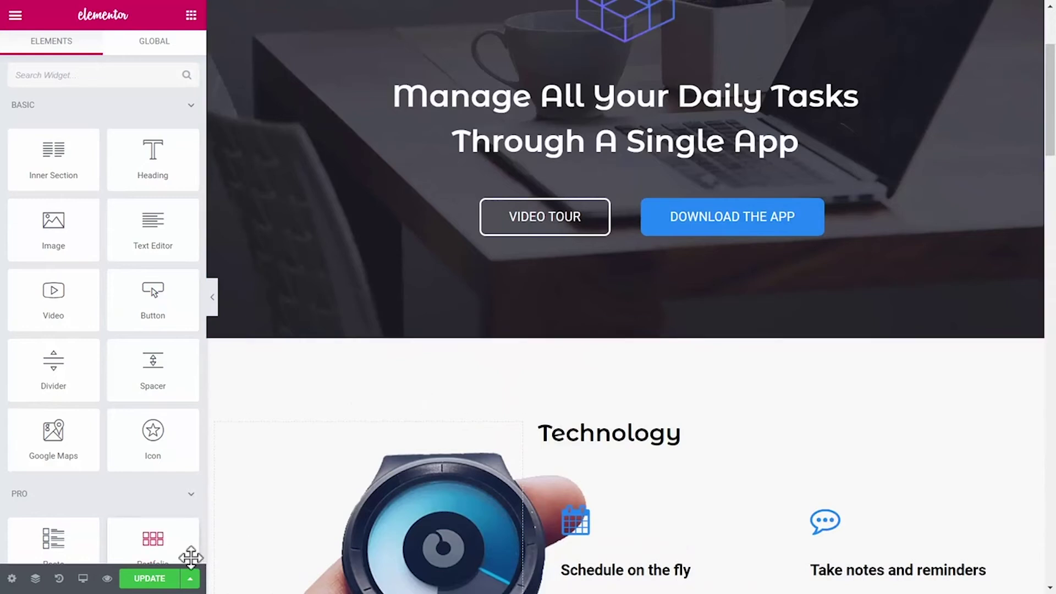
- Update the page so the inserted Homepage – App template is saved
click(159, 581)
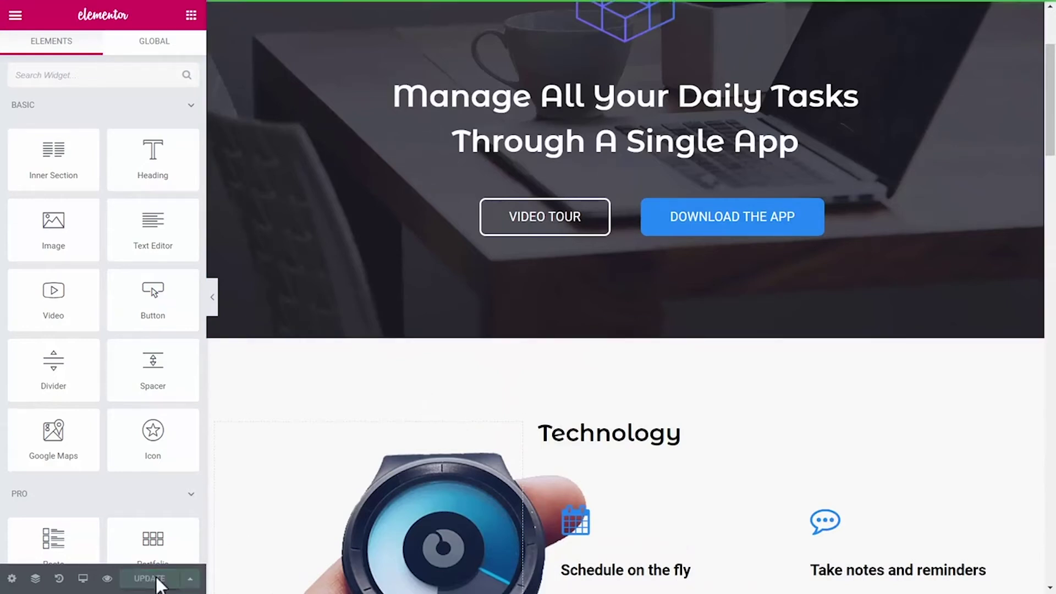
- Preview the saved page live as visitors would see it
click(108, 580)
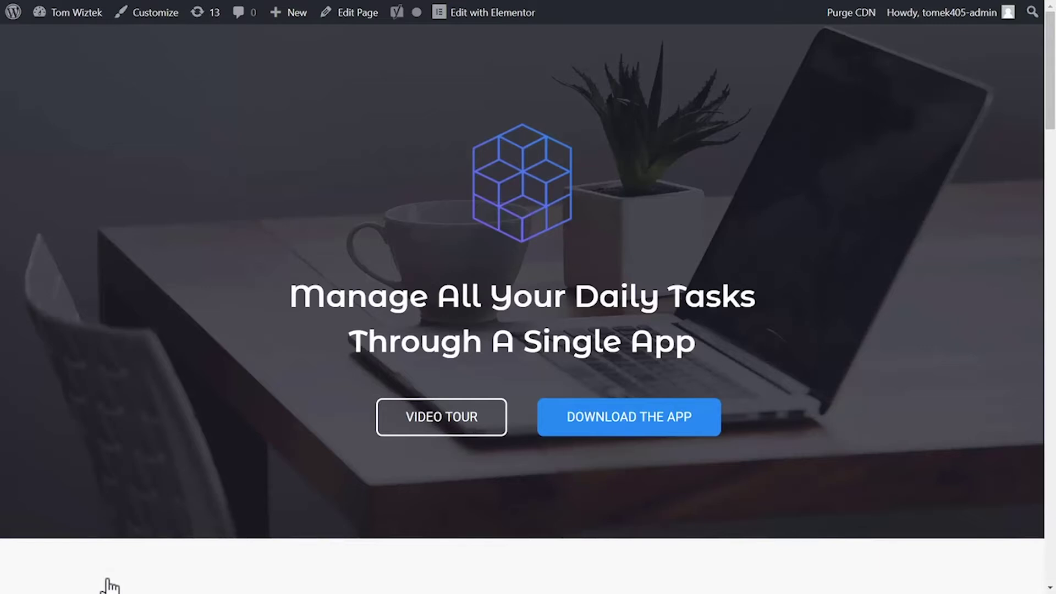
scroll(113, 585, down, 5)
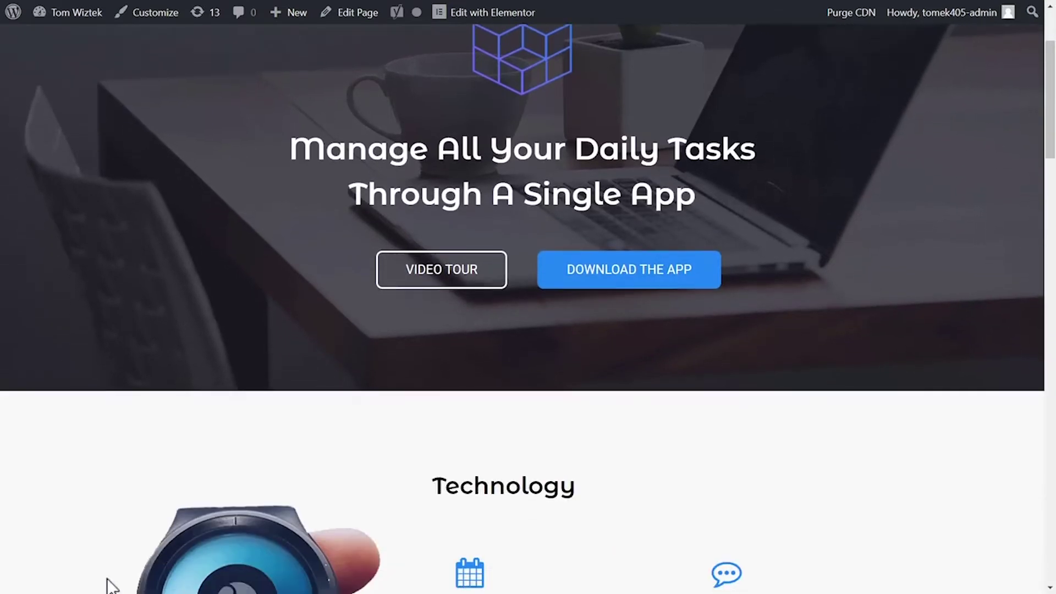
scroll(112, 585, down, 5)
scroll(112, 585, down, 3)
scroll(112, 585, down, 2)
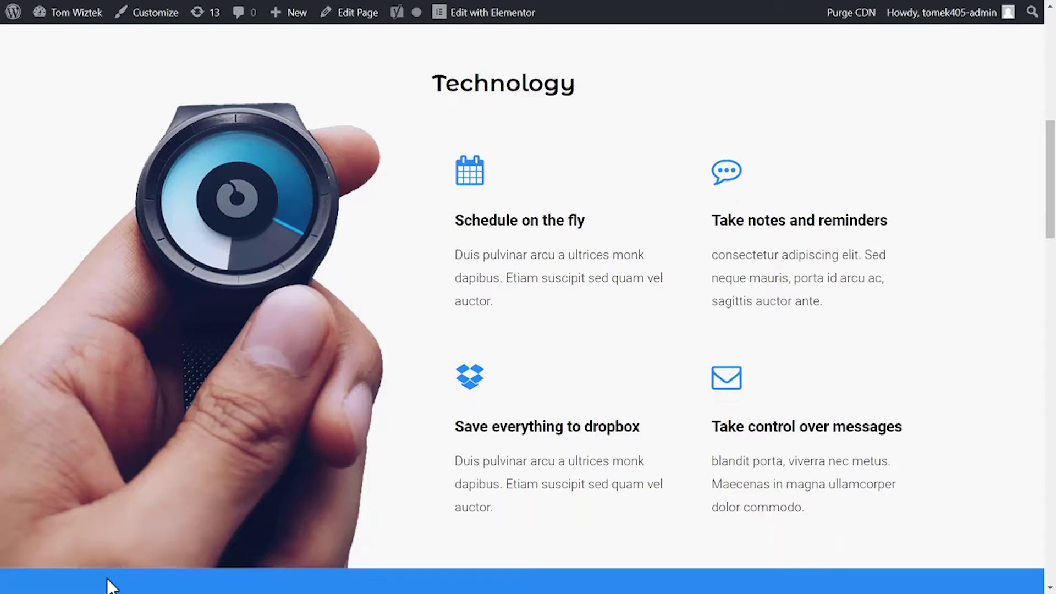
scroll(112, 585, down, 3)
scroll(112, 585, down, 3)
scroll(112, 585, down, 3)
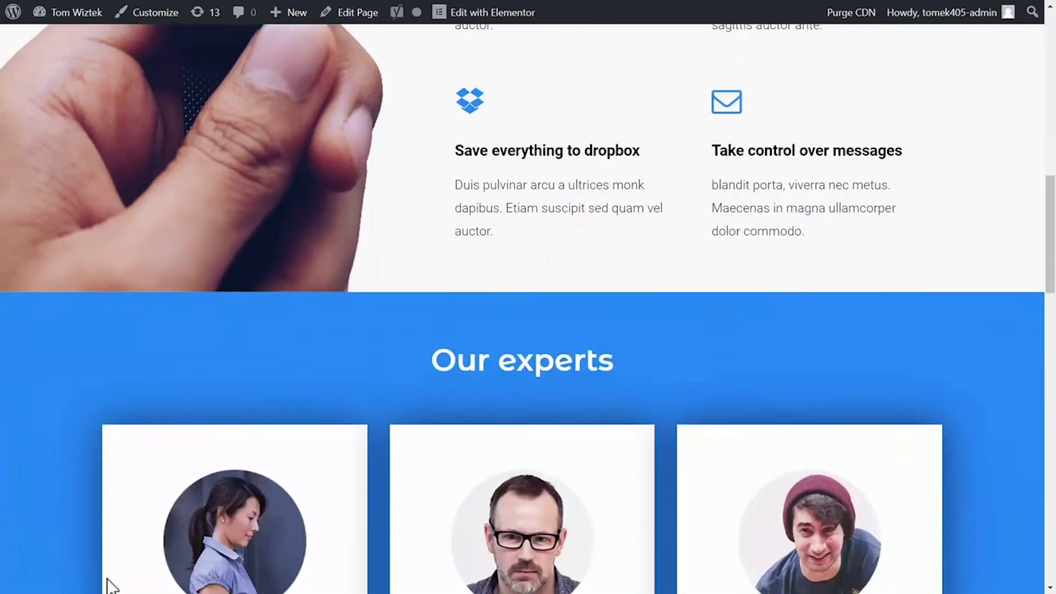
scroll(112, 585, down, 3)
scroll(113, 584, down, 3)
scroll(112, 585, down, 2)
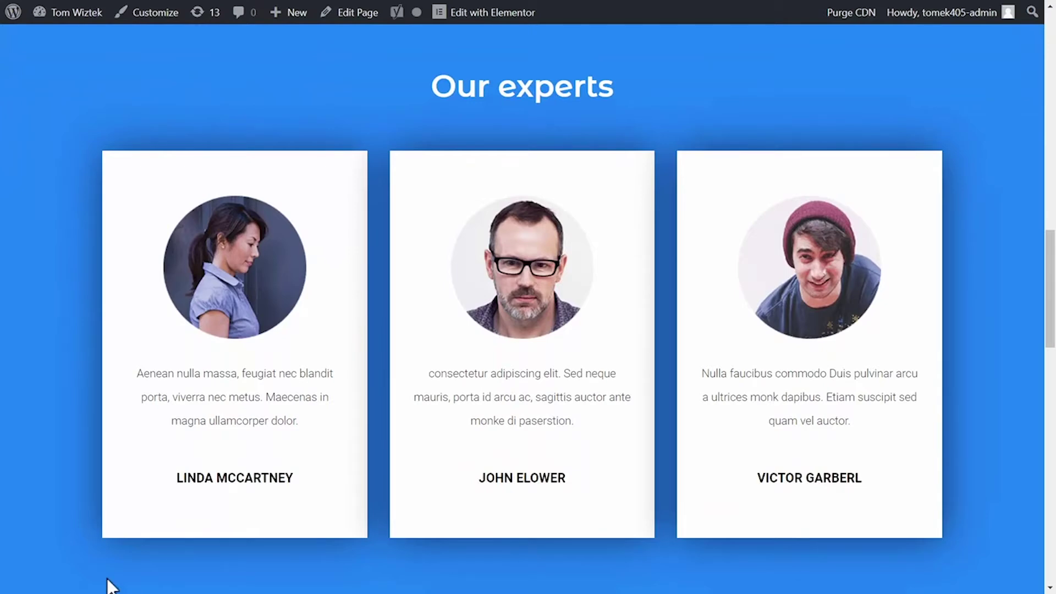
scroll(112, 585, down, 3)
scroll(113, 585, down, 3)
scroll(113, 585, down, 3)
scroll(112, 585, down, 3)
scroll(112, 584, down, 3)
scroll(112, 584, down, 3)
scroll(112, 584, down, 3)
scroll(112, 585, down, 3)
scroll(112, 585, down, 3)
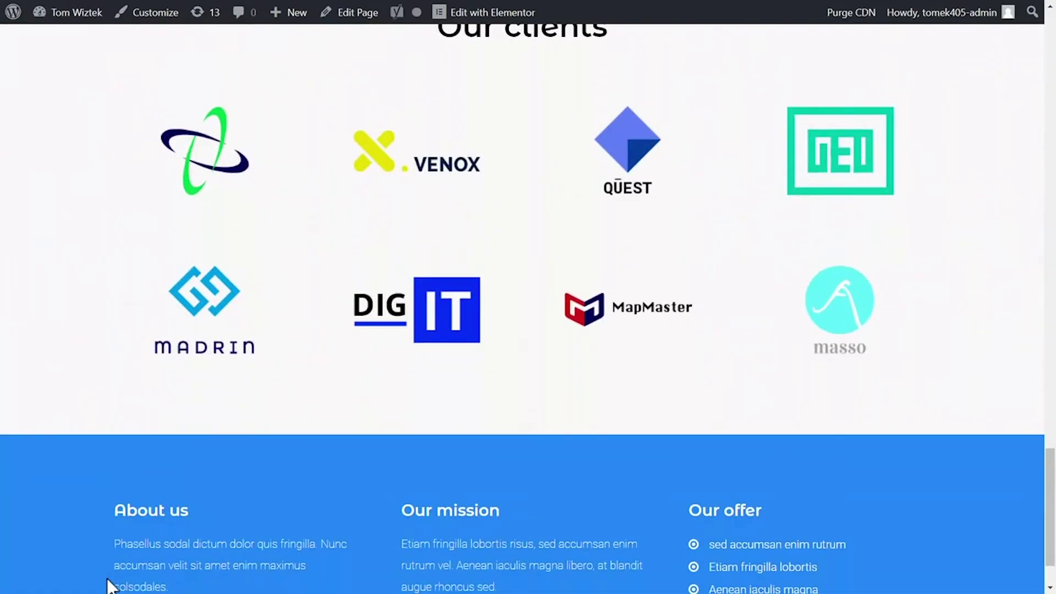
scroll(112, 585, down, 2)
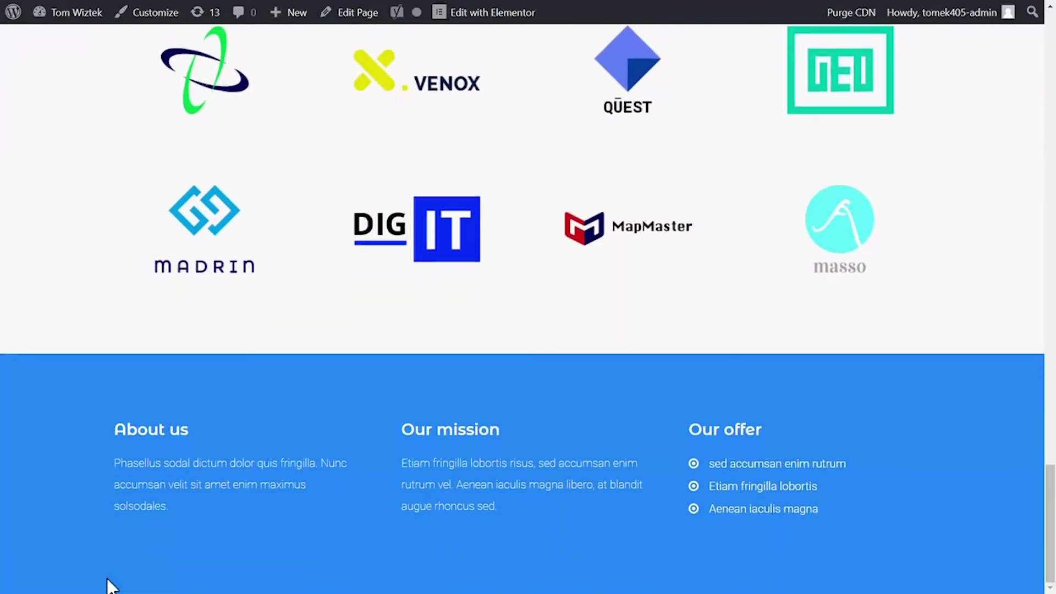
scroll(113, 585, up, 5)
scroll(112, 585, up, 8)
scroll(112, 585, up, 8)
scroll(113, 585, up, 2)
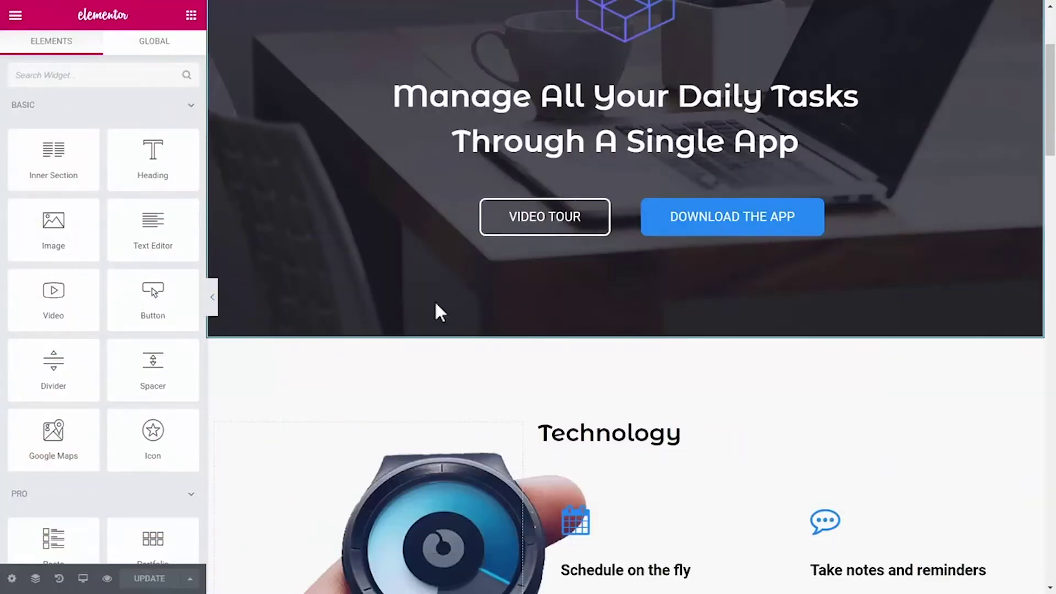
scroll(435, 300, up, 3)
scroll(435, 301, up, 3)
scroll(434, 300, down, 2)
scroll(435, 301, down, 5)
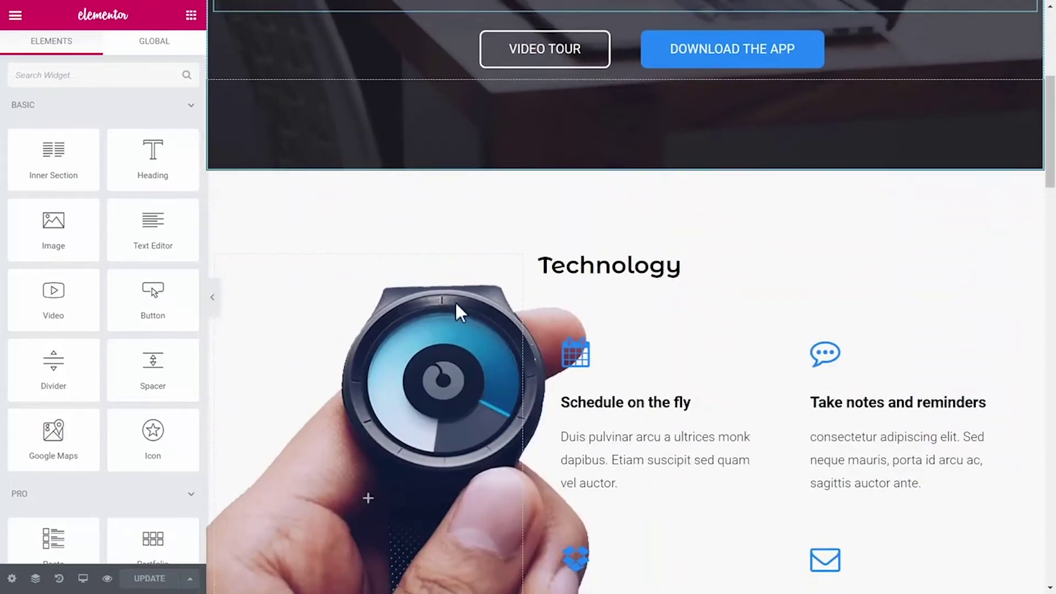
scroll(666, 350, down, 1)
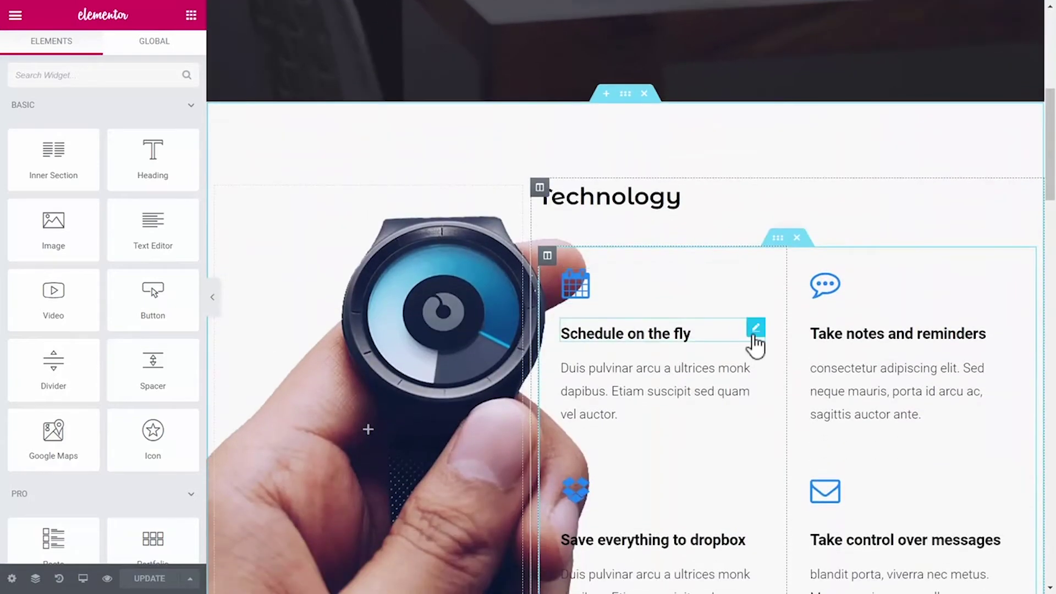
- Show the settings of the 'Schedule on the fly' heading and its paragraph
click(756, 334)
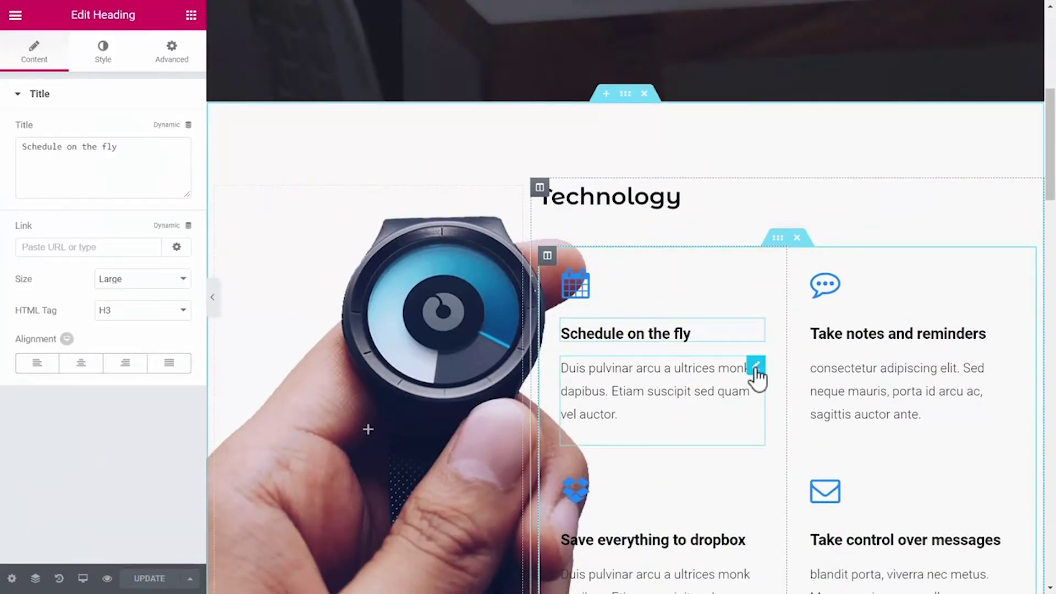
click(756, 371)
scroll(702, 364, down, 3)
scroll(698, 365, down, 3)
scroll(699, 364, down, 3)
scroll(698, 364, down, 4)
scroll(699, 365, down, 2)
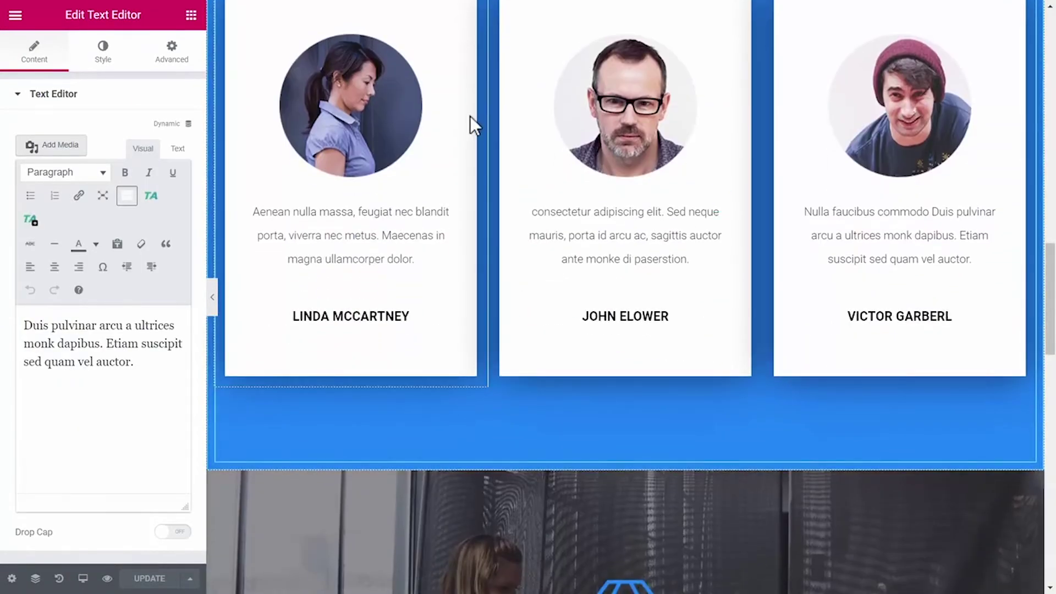
scroll(471, 141, down, 2)
scroll(472, 141, down, 3)
scroll(471, 142, down, 3)
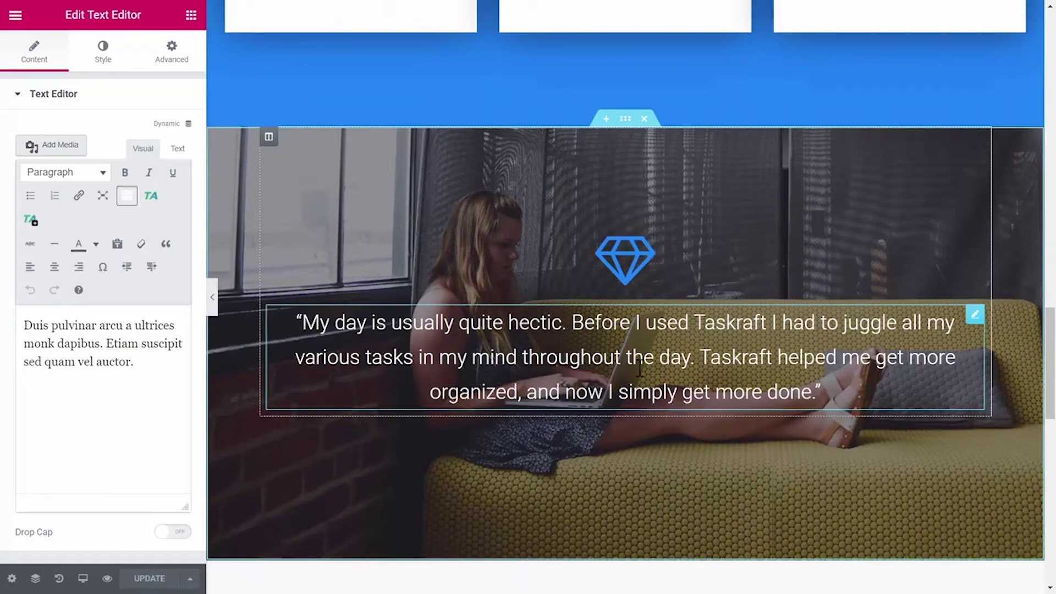
scroll(639, 369, down, 3)
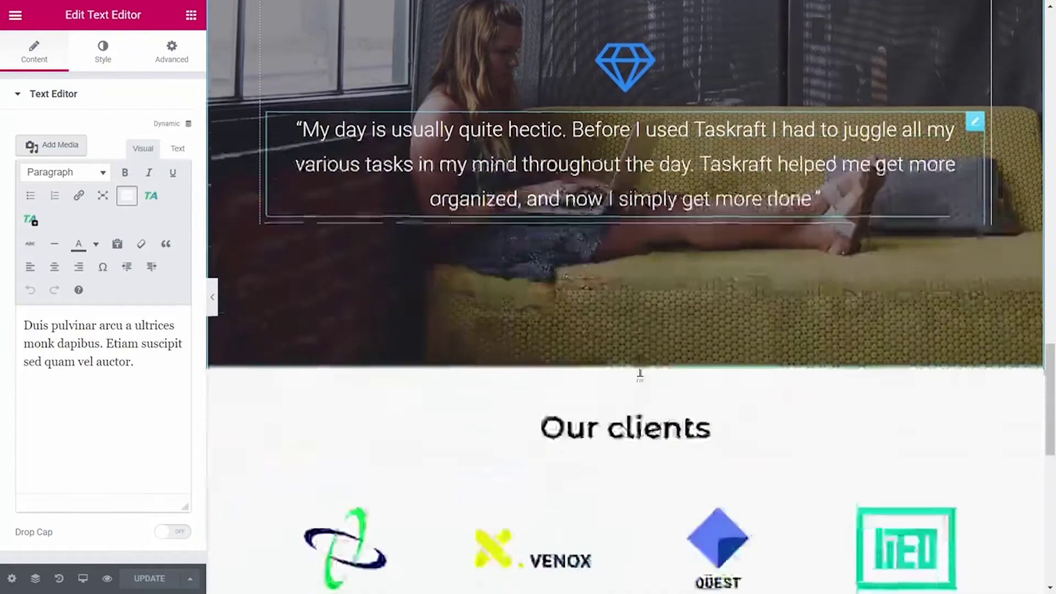
scroll(639, 369, down, 3)
scroll(639, 369, down, 2)
scroll(640, 369, down, 2)
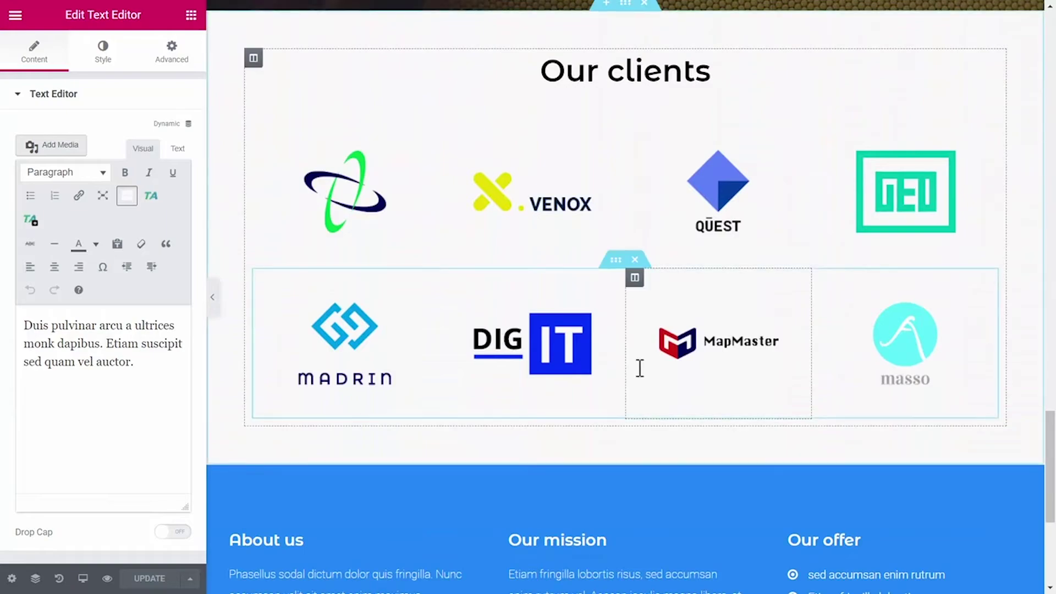
scroll(639, 369, down, 3)
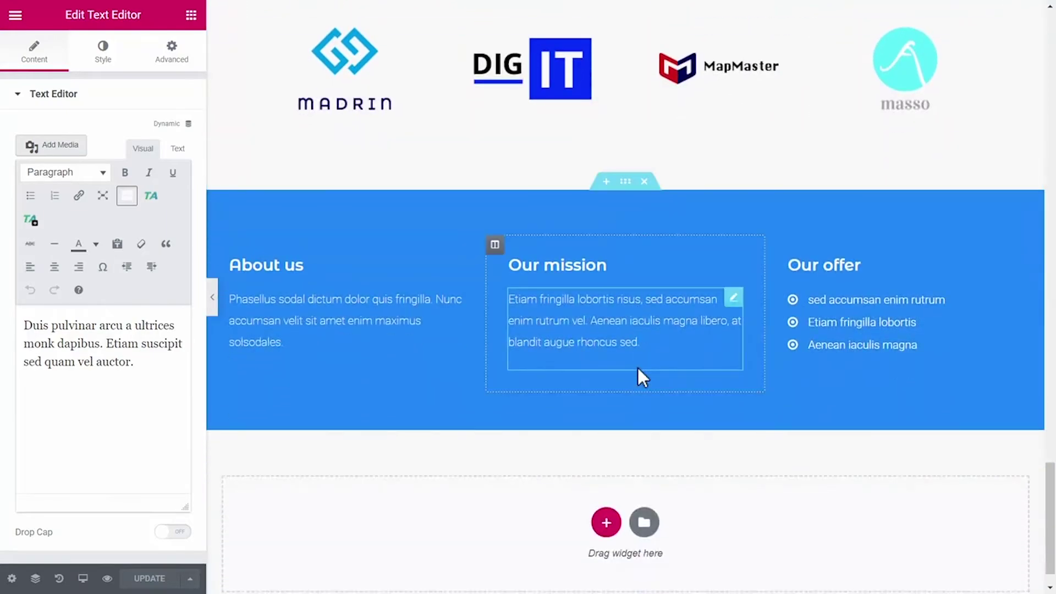
scroll(638, 367, up, 5)
scroll(638, 367, up, 5)
scroll(637, 366, up, 5)
scroll(638, 366, up, 5)
scroll(637, 367, up, 8)
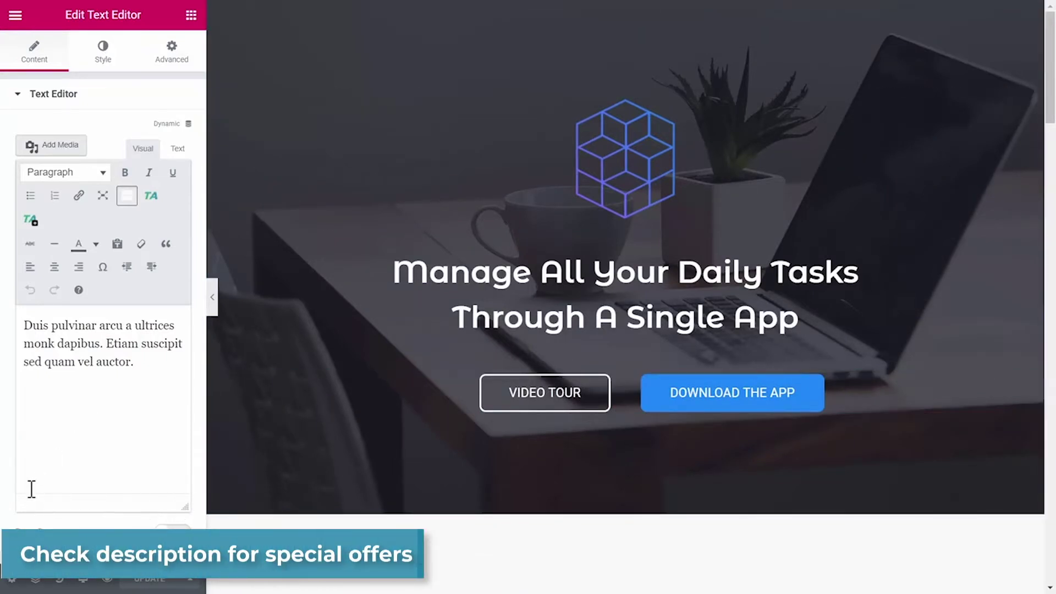
- Revert the page to 'Editing Started' via History and reopen the page template library
click(59, 579)
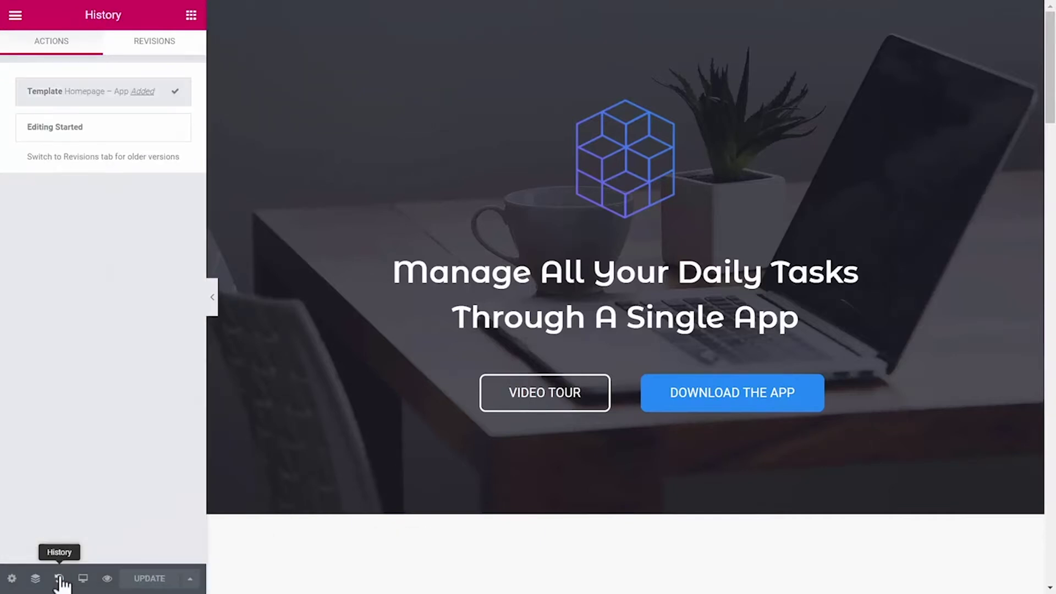
mouse_move(103, 127)
click(177, 129)
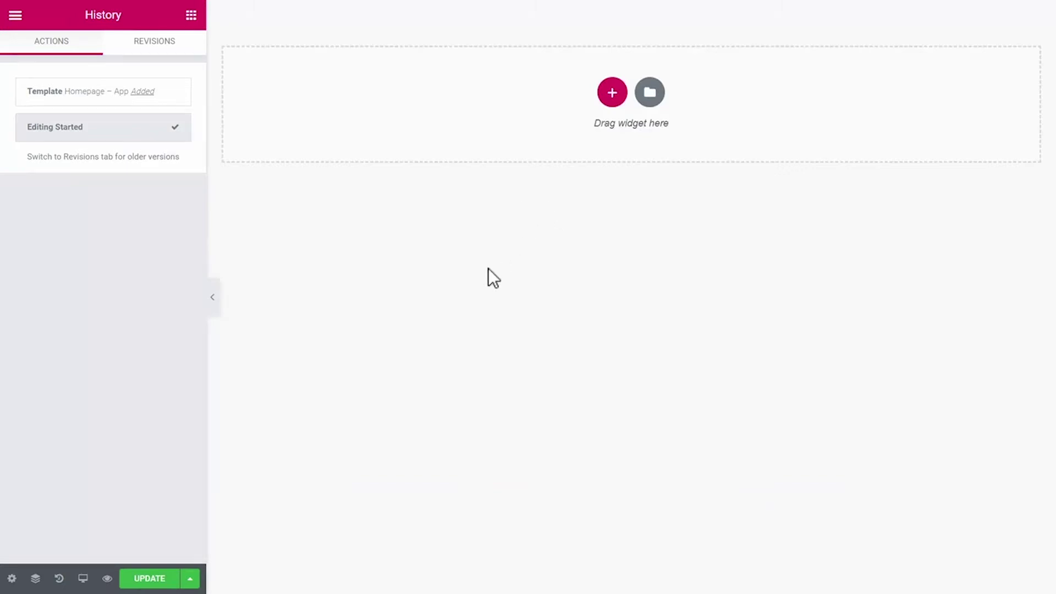
click(649, 92)
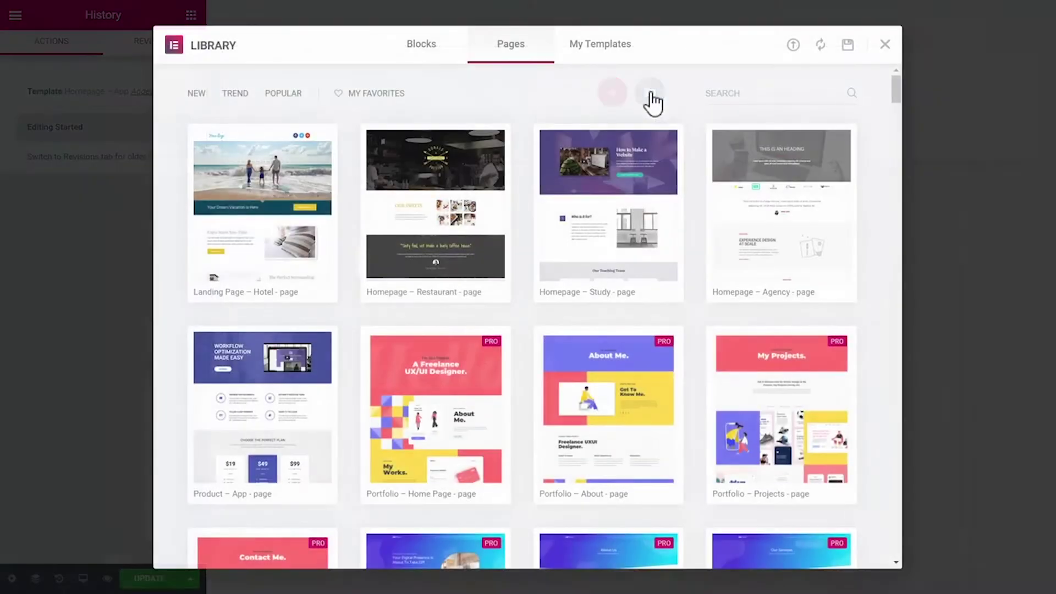
scroll(515, 171, down, 3)
scroll(515, 171, down, 4)
scroll(515, 171, down, 3)
scroll(516, 171, down, 3)
scroll(519, 190, down, 3)
scroll(526, 211, down, 2)
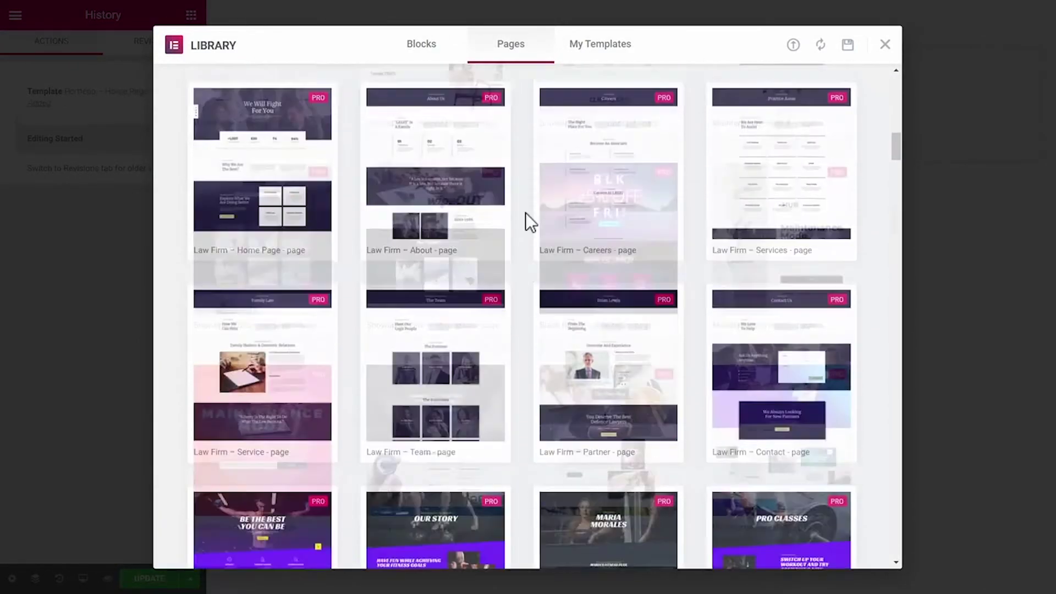
scroll(525, 213, down, 5)
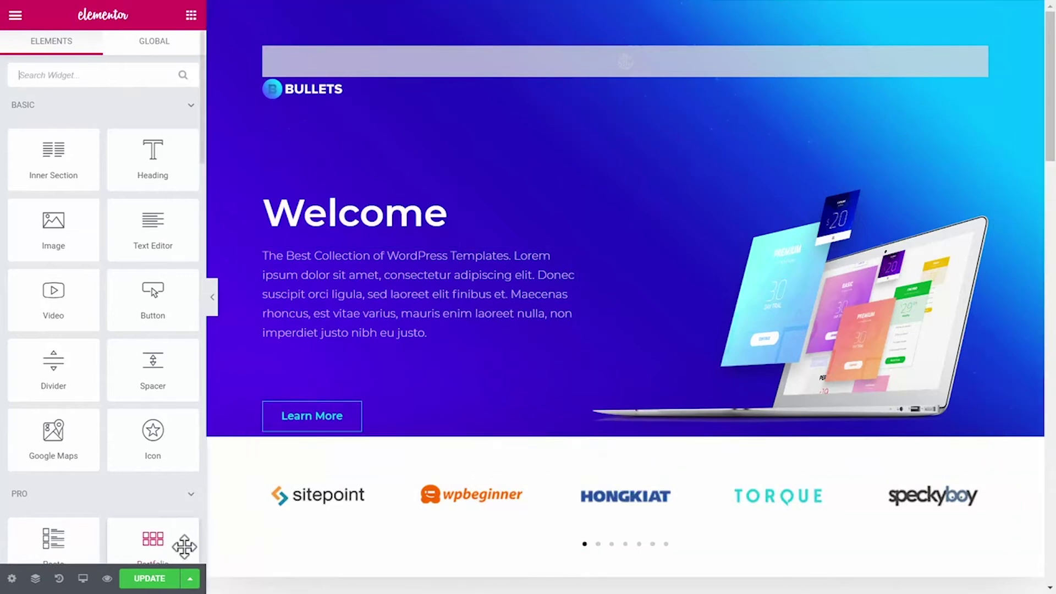
- Update the page with the Homepage – Product template and preview it live
click(150, 578)
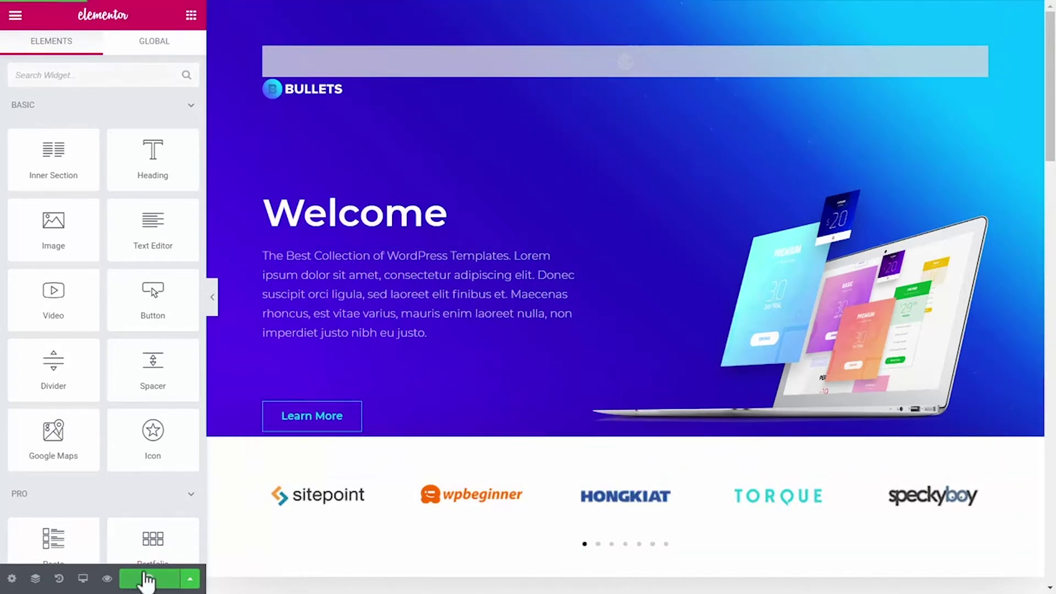
click(107, 578)
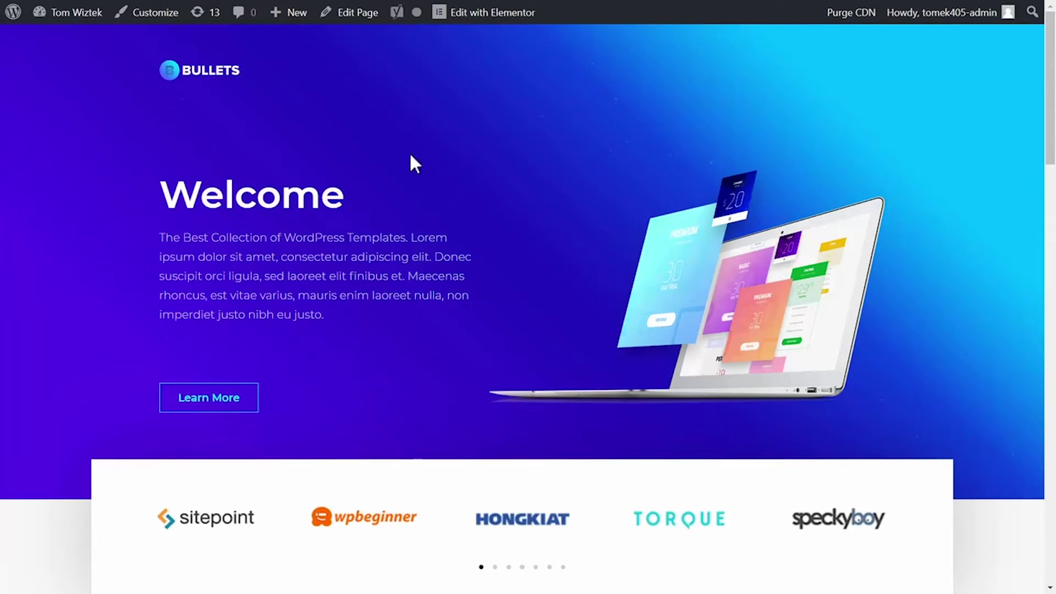
scroll(80, 261, down, 3)
scroll(80, 262, down, 3)
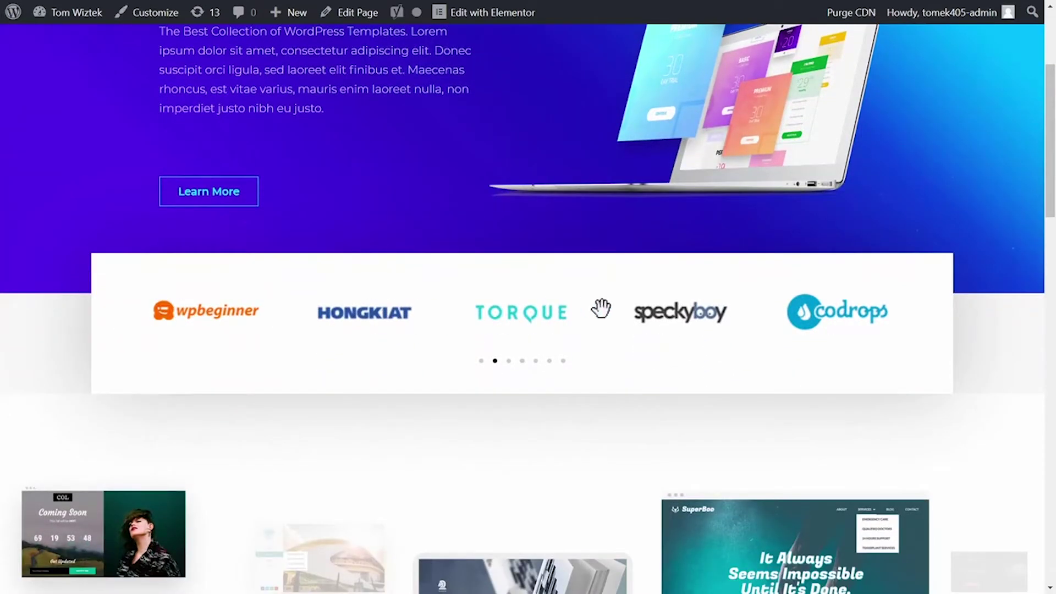
scroll(102, 286, down, 3)
scroll(101, 287, down, 3)
scroll(101, 286, down, 3)
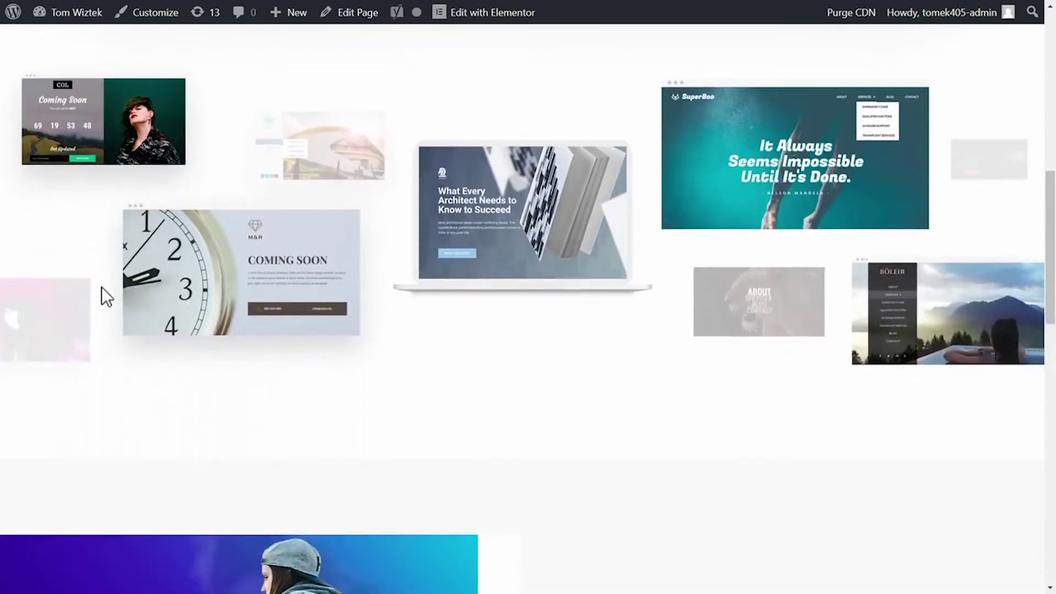
scroll(102, 286, down, 3)
scroll(101, 286, down, 2)
scroll(101, 287, down, 3)
scroll(101, 286, down, 3)
scroll(101, 287, down, 2)
scroll(102, 287, down, 3)
scroll(101, 286, down, 3)
scroll(101, 286, down, 2)
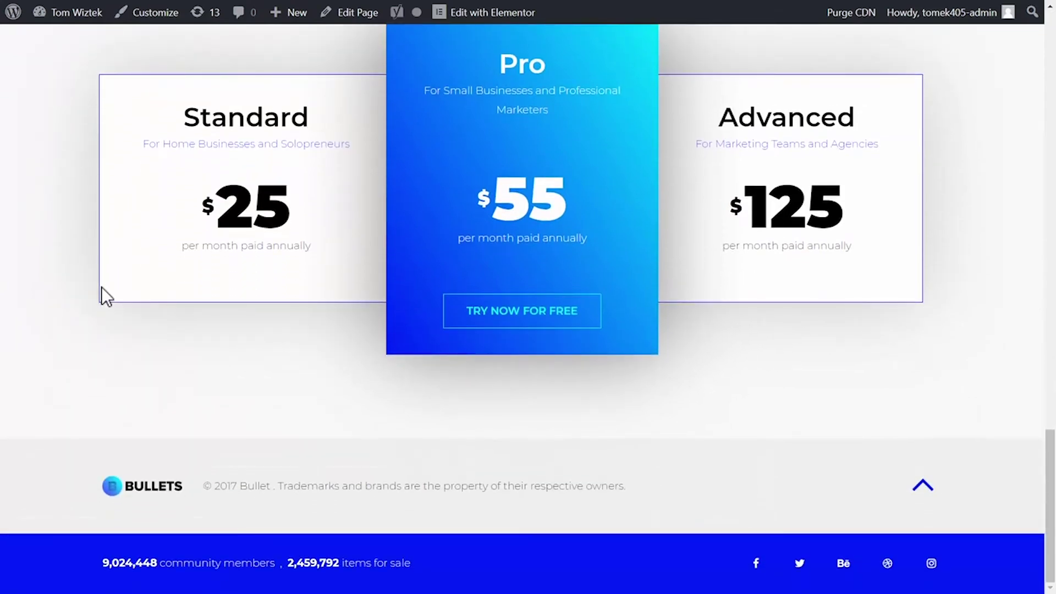
scroll(101, 286, up, 2)
scroll(101, 286, up, 4)
scroll(101, 287, up, 2)
scroll(101, 287, up, 3)
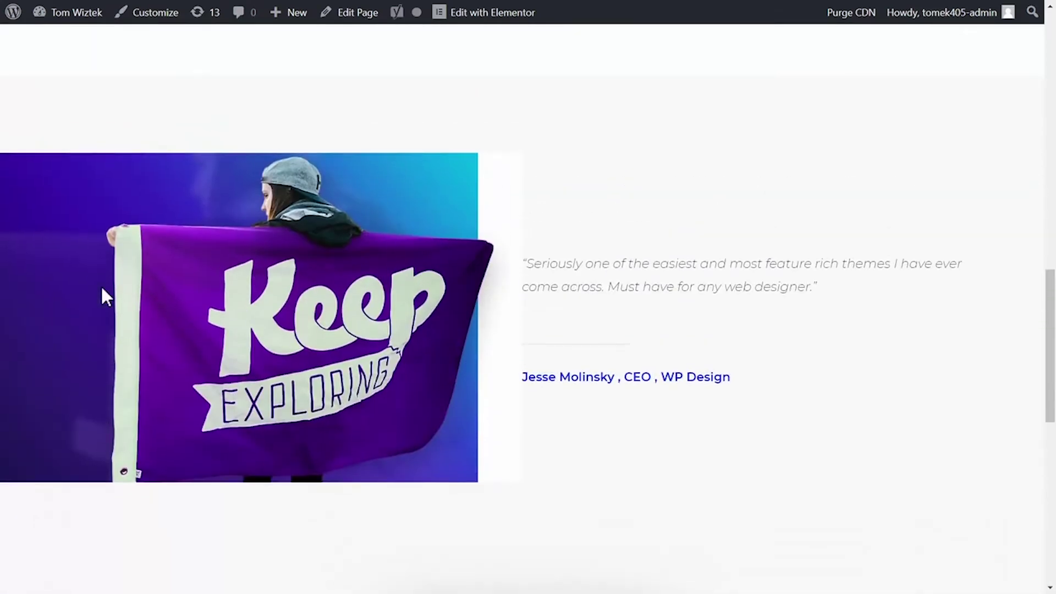
scroll(101, 286, up, 3)
scroll(102, 286, up, 1)
scroll(101, 286, up, 3)
scroll(101, 287, up, 3)
scroll(102, 286, up, 3)
scroll(102, 286, up, 2)
scroll(102, 286, up, 2)
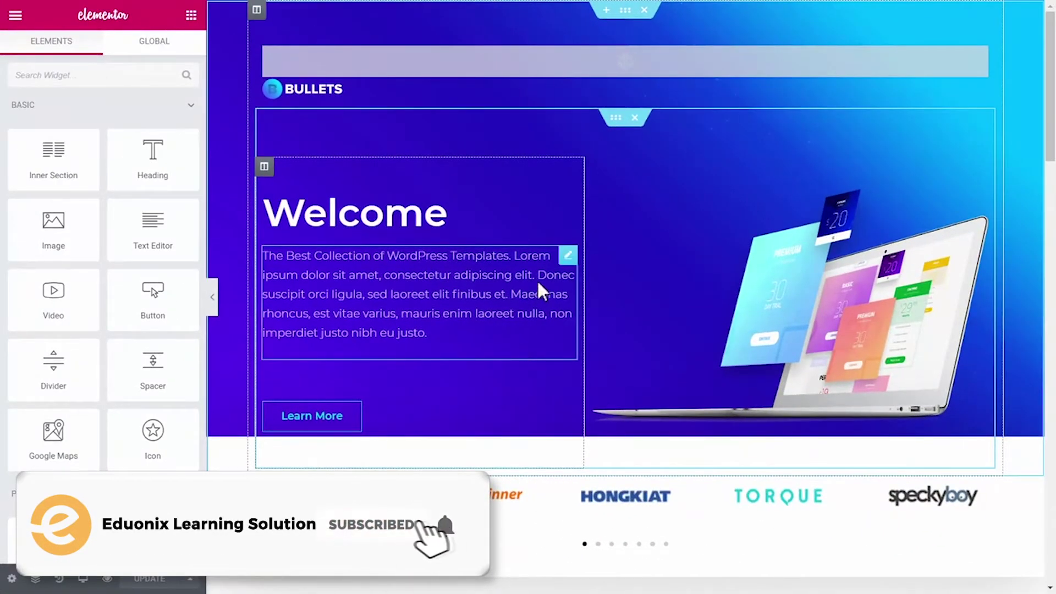
- Show the settings of the Welcome paragraph and the Welcome heading
click(568, 264)
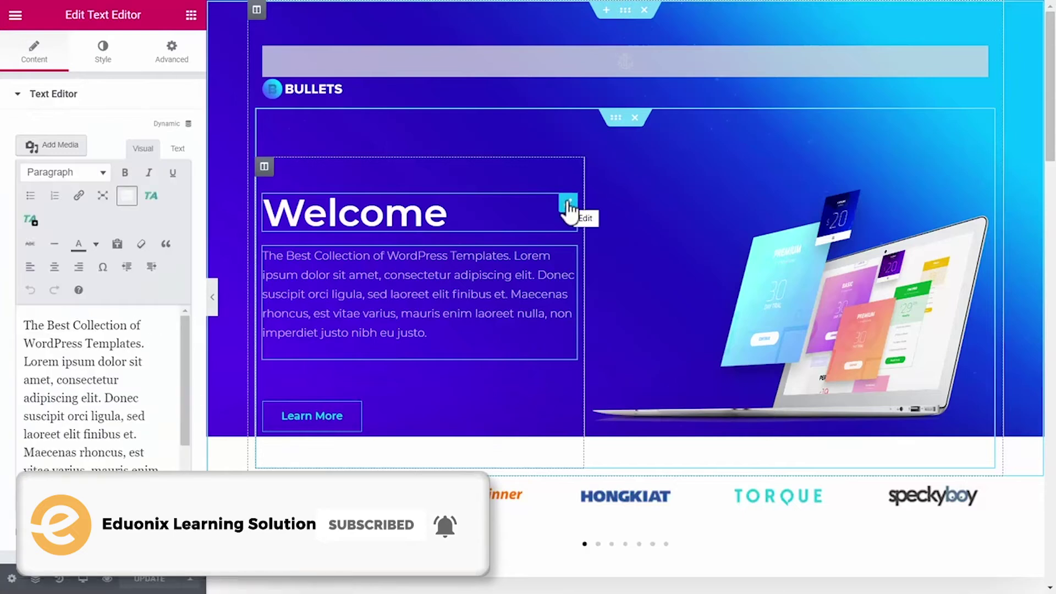
click(567, 213)
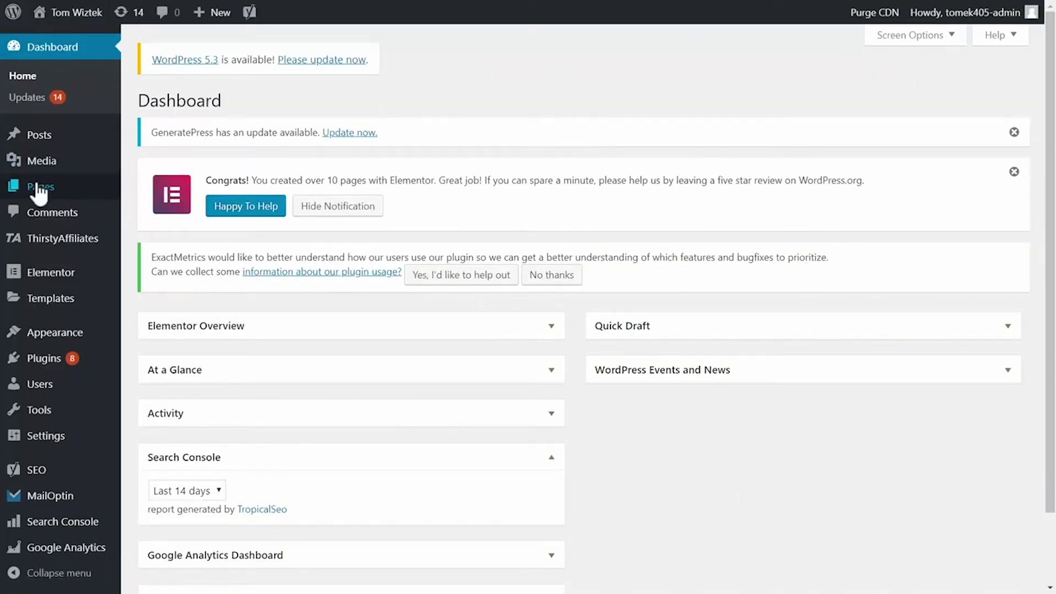
- Publish a new page 'Sample Sections' on Elementor Canvas and load it in Elementor
mouse_move(39, 187)
click(151, 210)
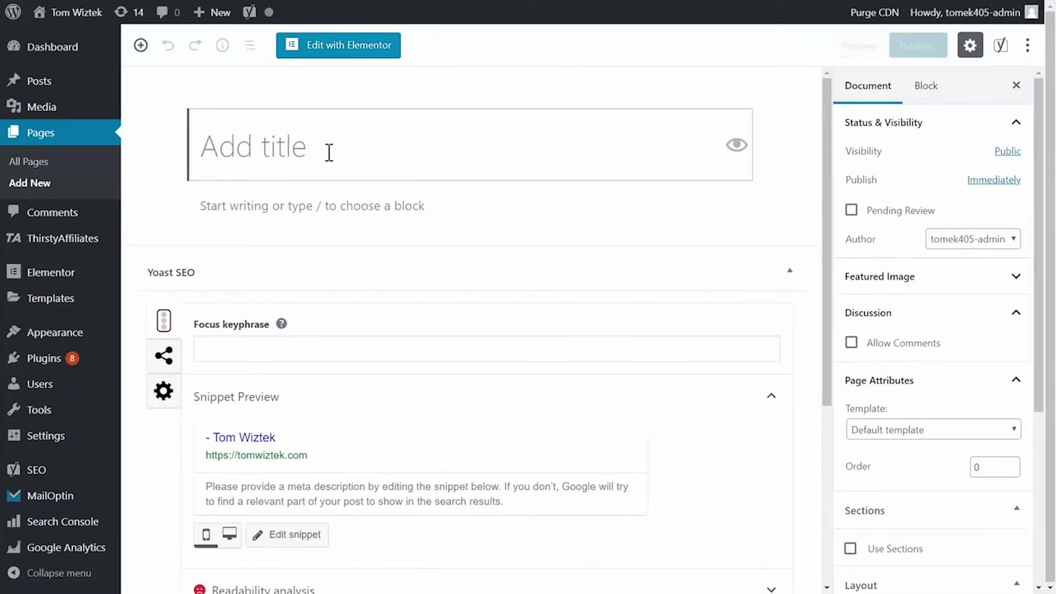
text(Sample Sections)
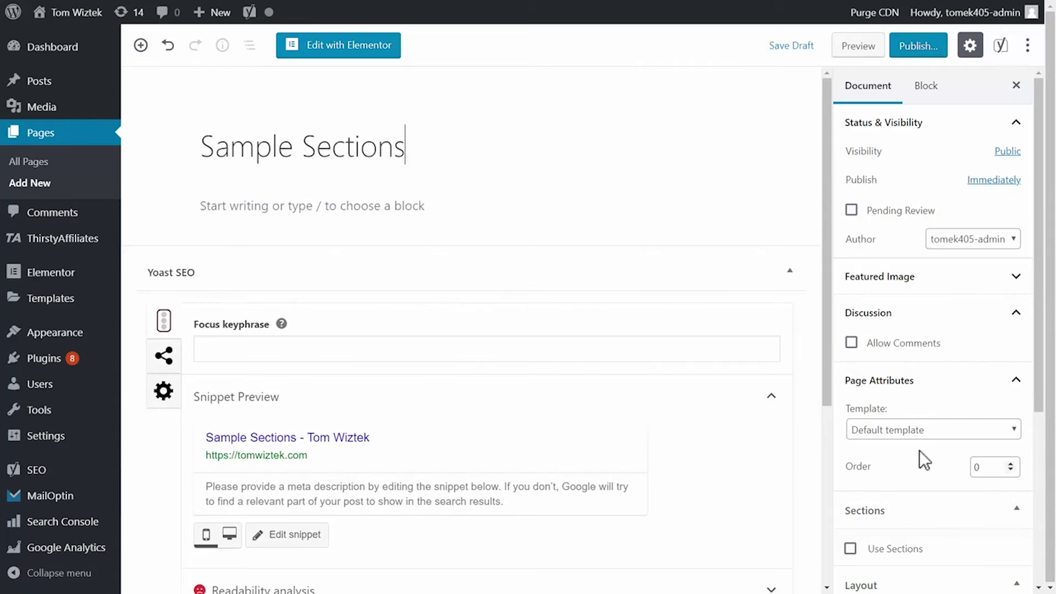
click(930, 430)
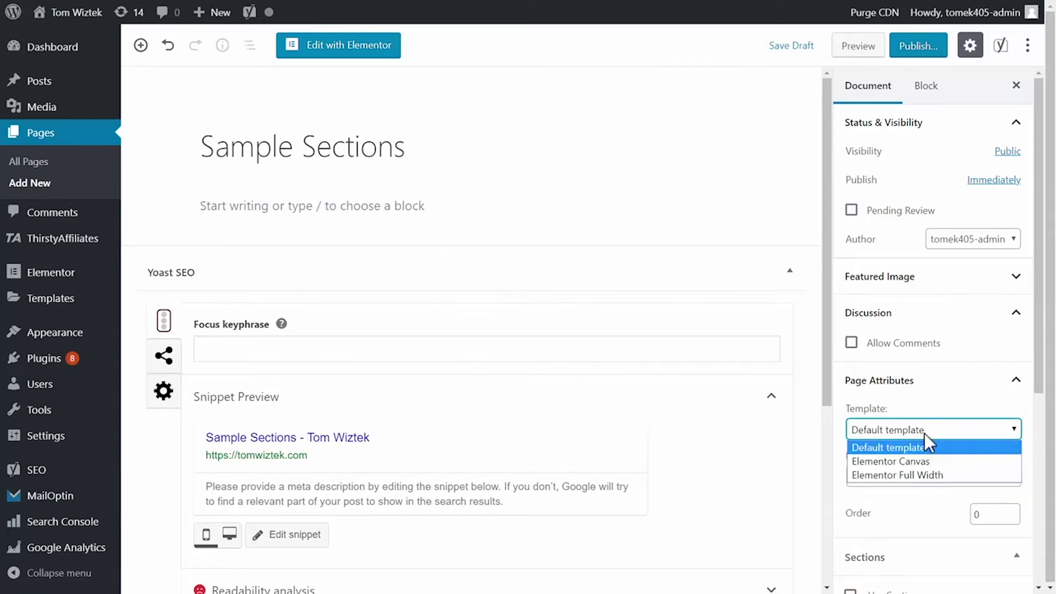
click(871, 462)
click(917, 45)
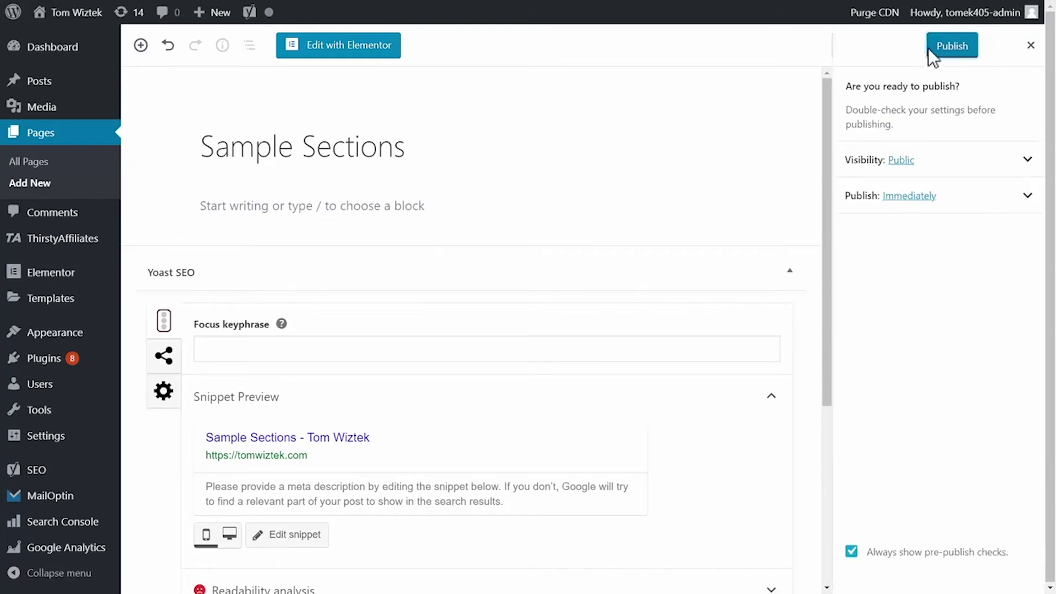
click(948, 46)
click(354, 45)
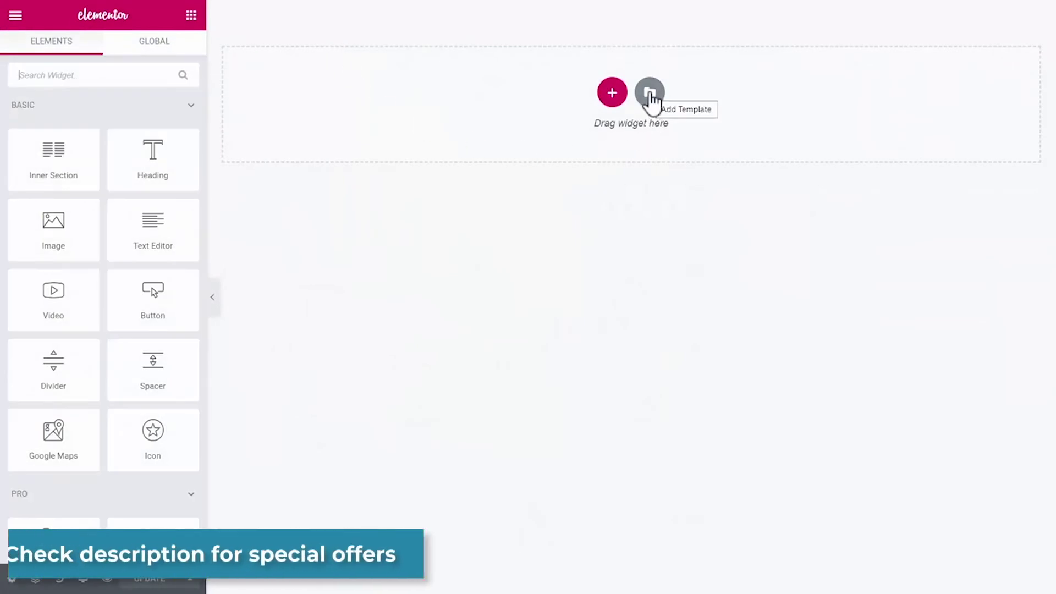
- Browse the library's Blocks and filter them to the About category
click(649, 93)
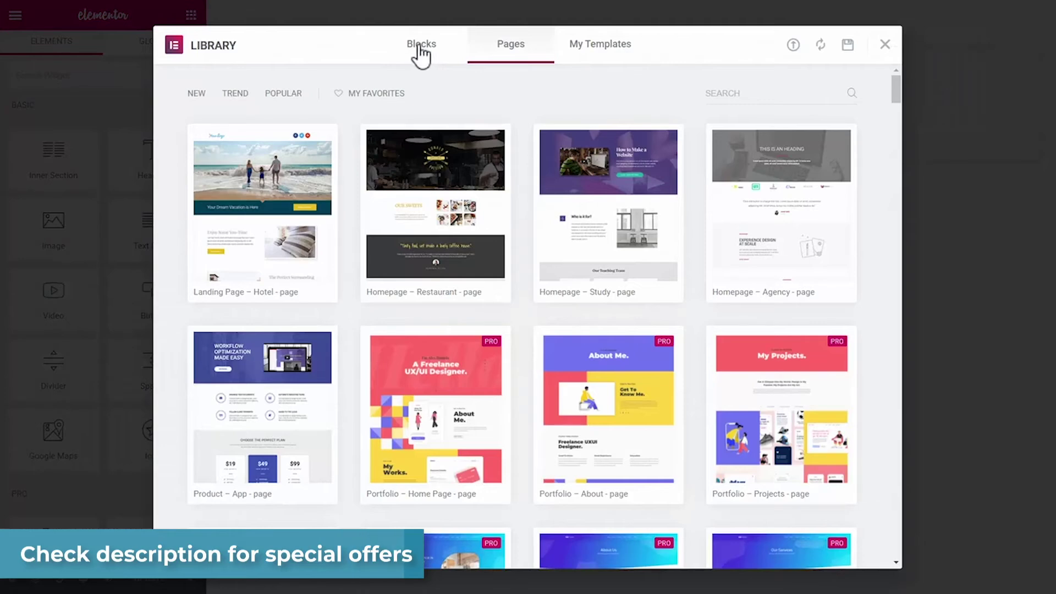
click(421, 46)
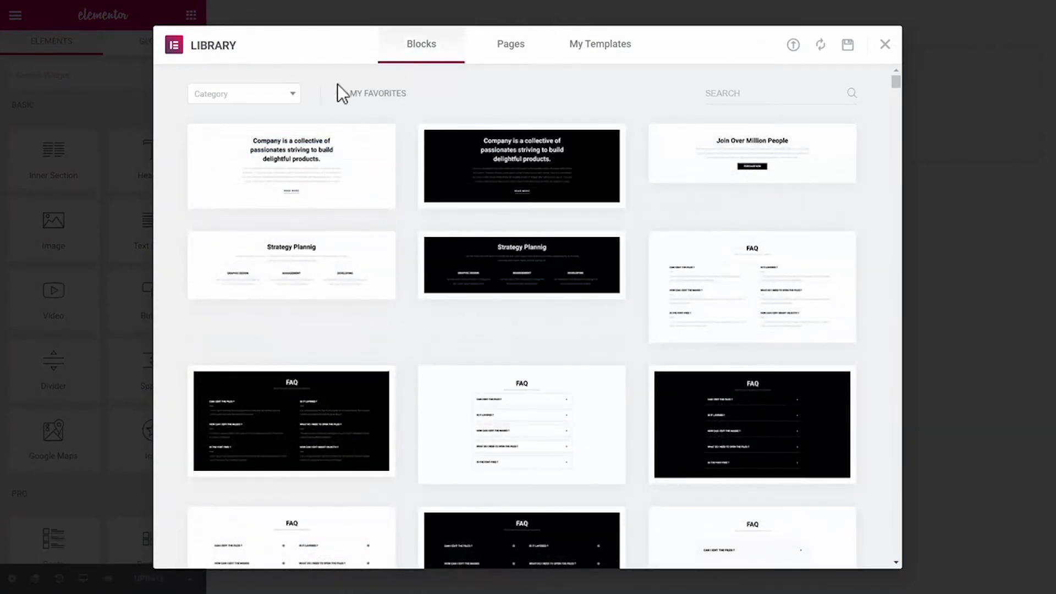
click(293, 95)
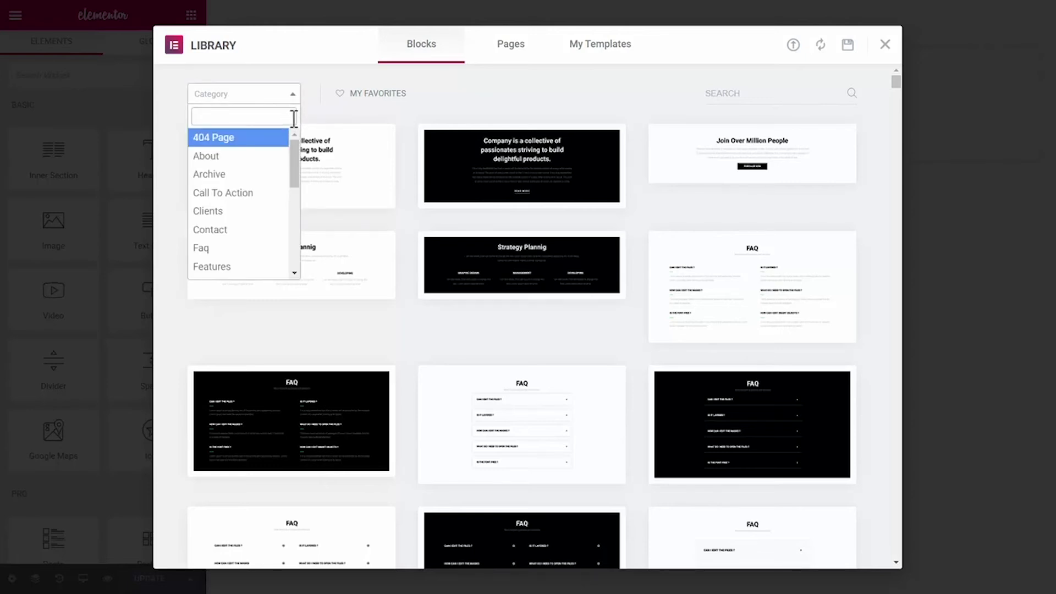
mouse_move(293, 148)
mouse_down()
mouse_move(296, 232)
mouse_move(290, 140)
mouse_up()
drag(291, 143, 290, 152)
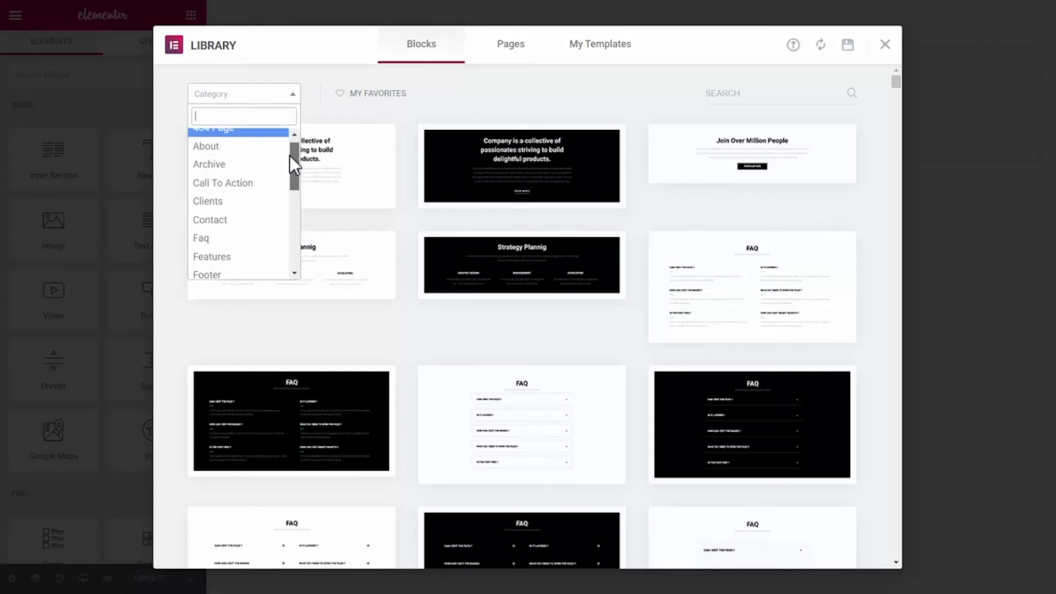
click(219, 155)
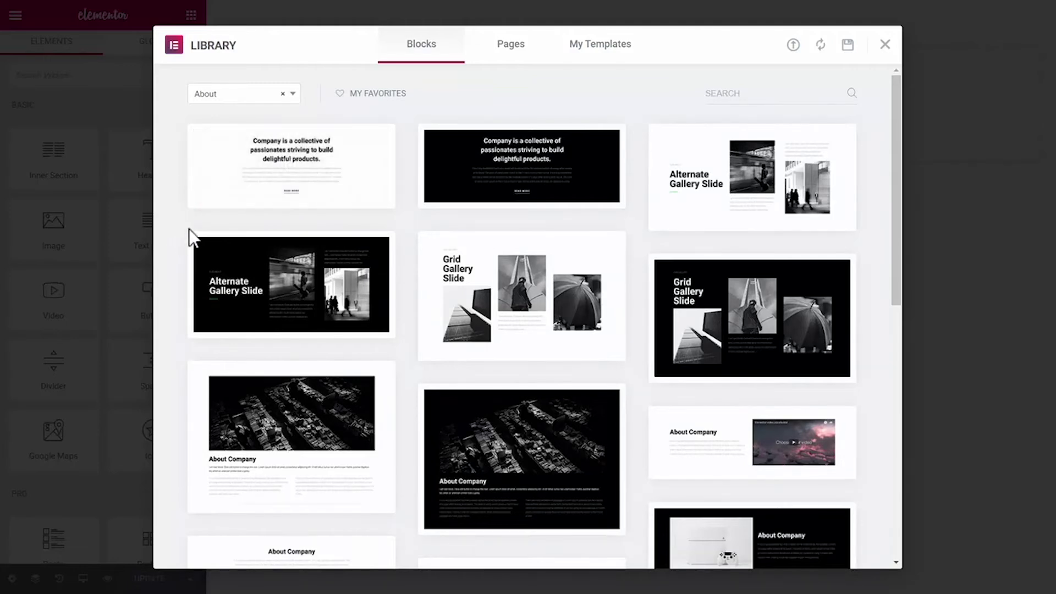
scroll(196, 237, down, 3)
scroll(195, 236, down, 3)
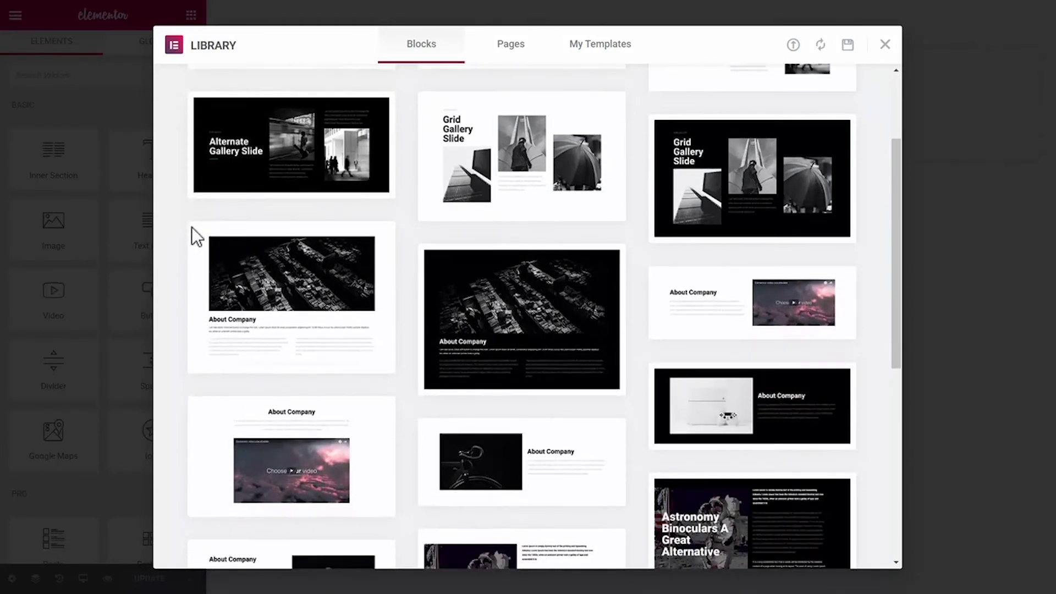
scroll(195, 237, down, 3)
scroll(195, 235, down, 2)
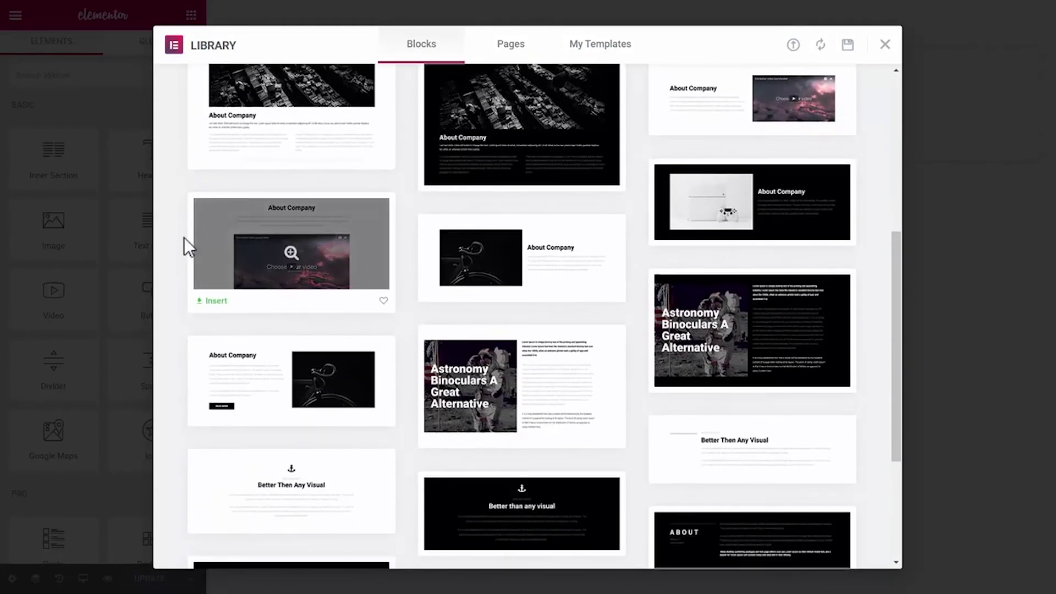
scroll(183, 238, down, 3)
scroll(174, 255, down, 3)
scroll(181, 265, down, 1)
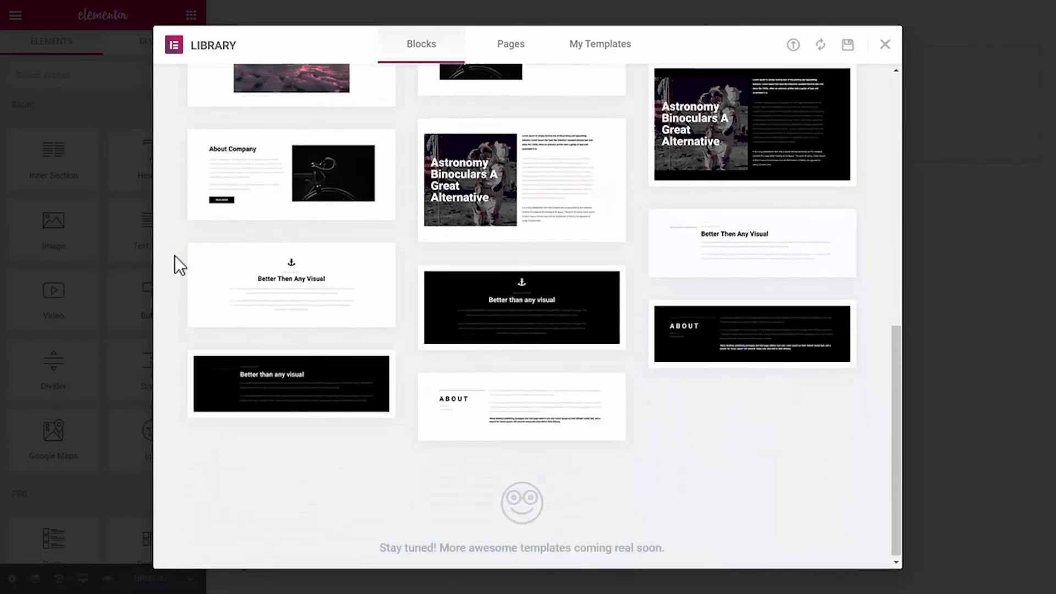
scroll(180, 265, up, 3)
scroll(180, 264, up, 3)
scroll(180, 265, up, 1)
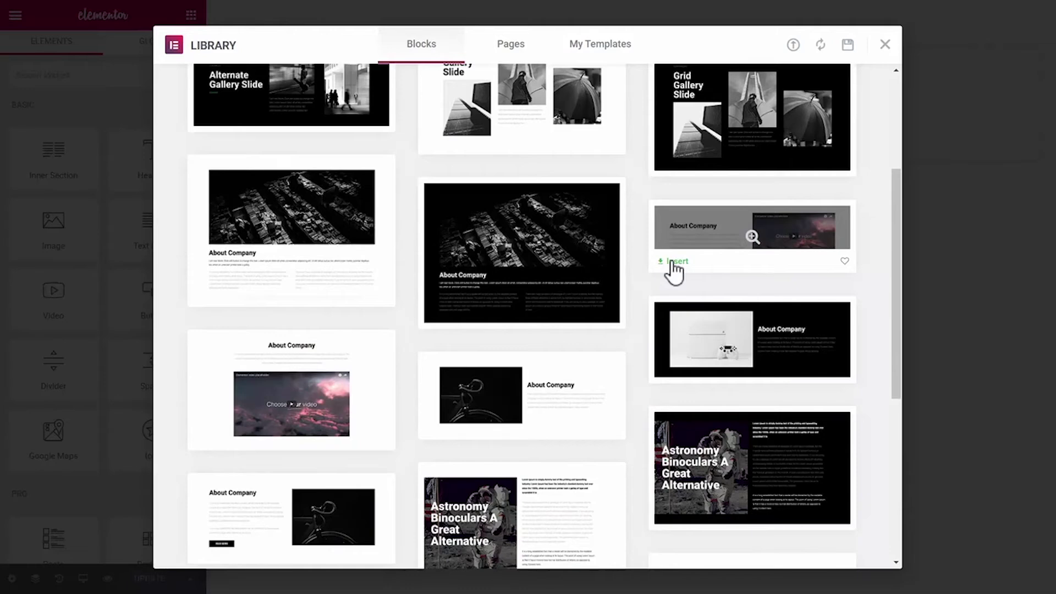
scroll(557, 222, up, 5)
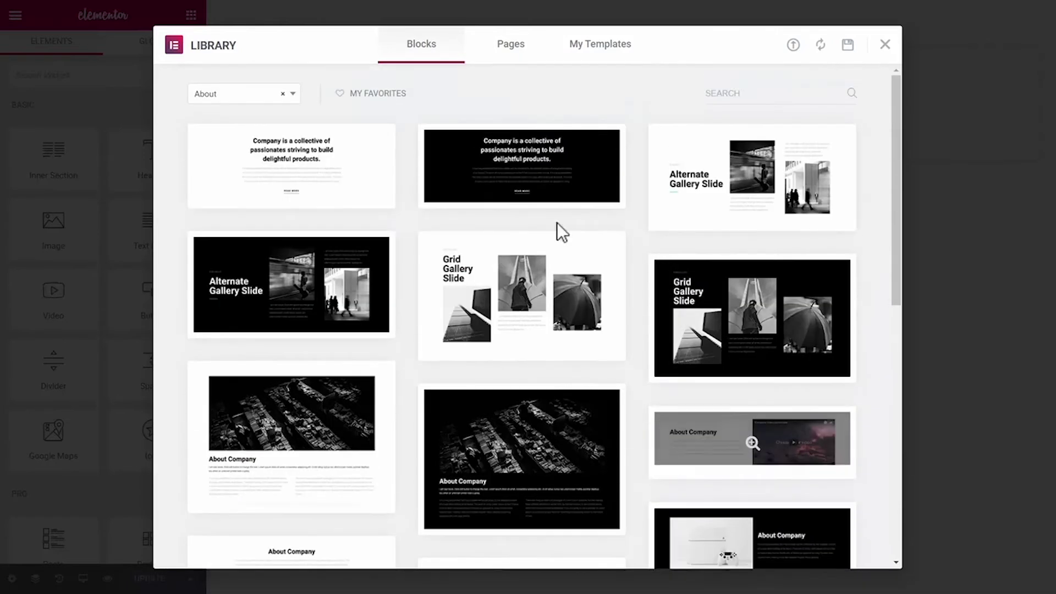
- Filter the block library to Hero blocks, then reopen the category list for Single Product
click(293, 96)
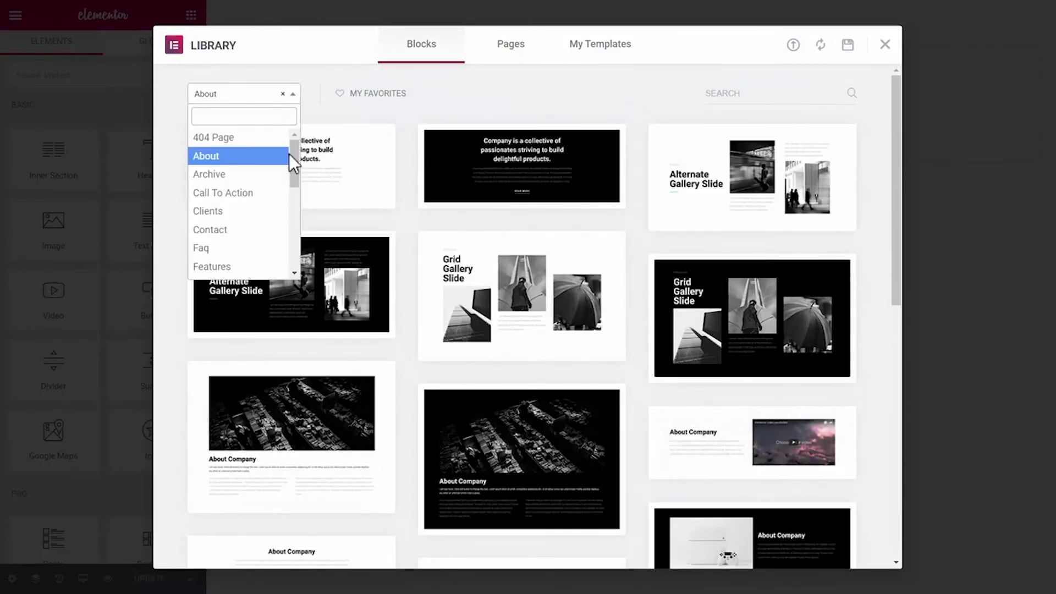
drag(289, 160, 290, 197)
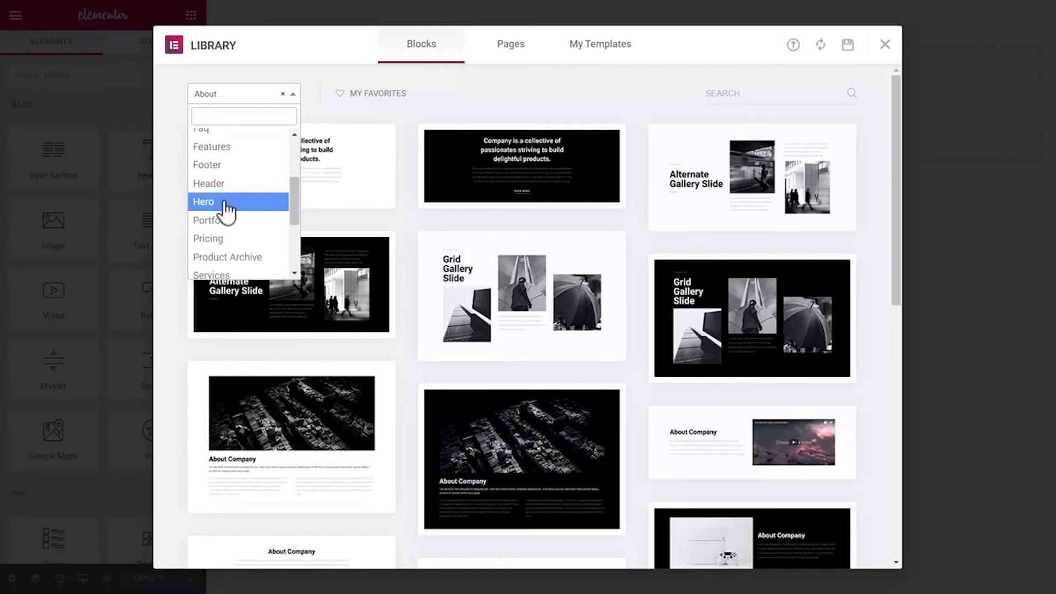
click(207, 203)
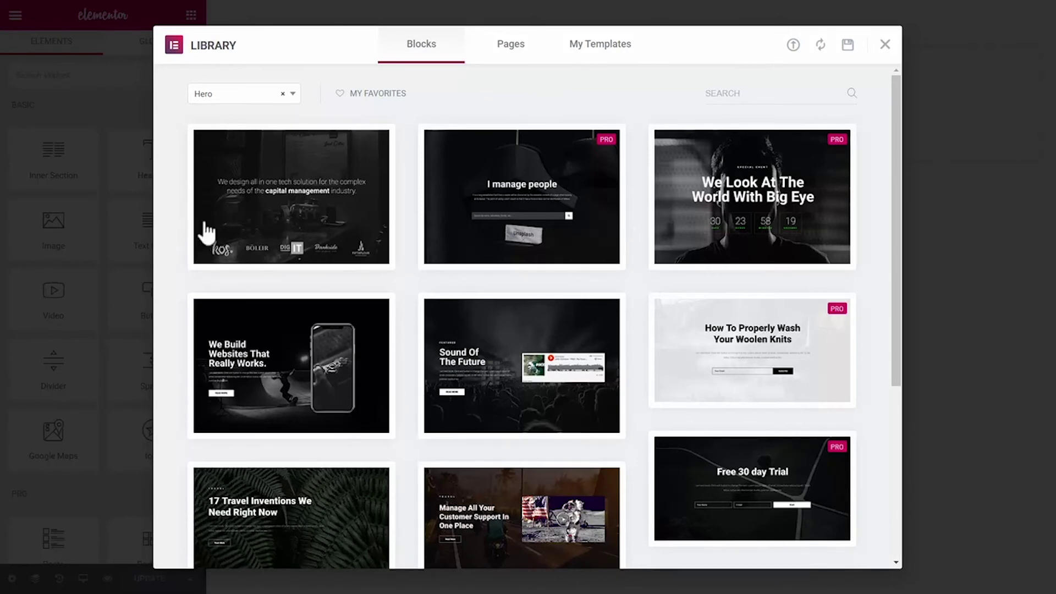
scroll(218, 225, down, 3)
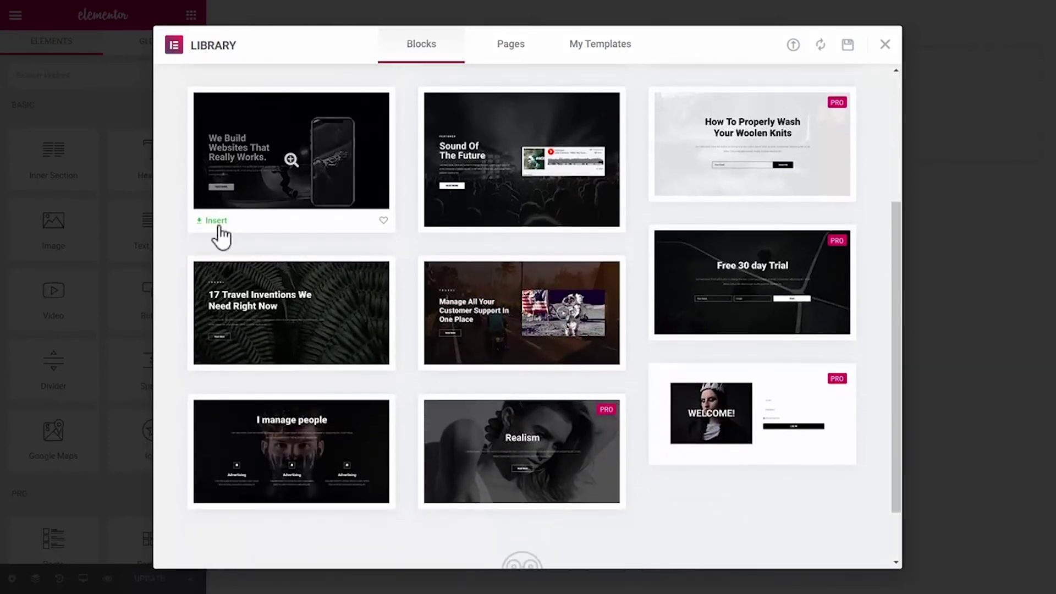
scroll(219, 231, up, 2)
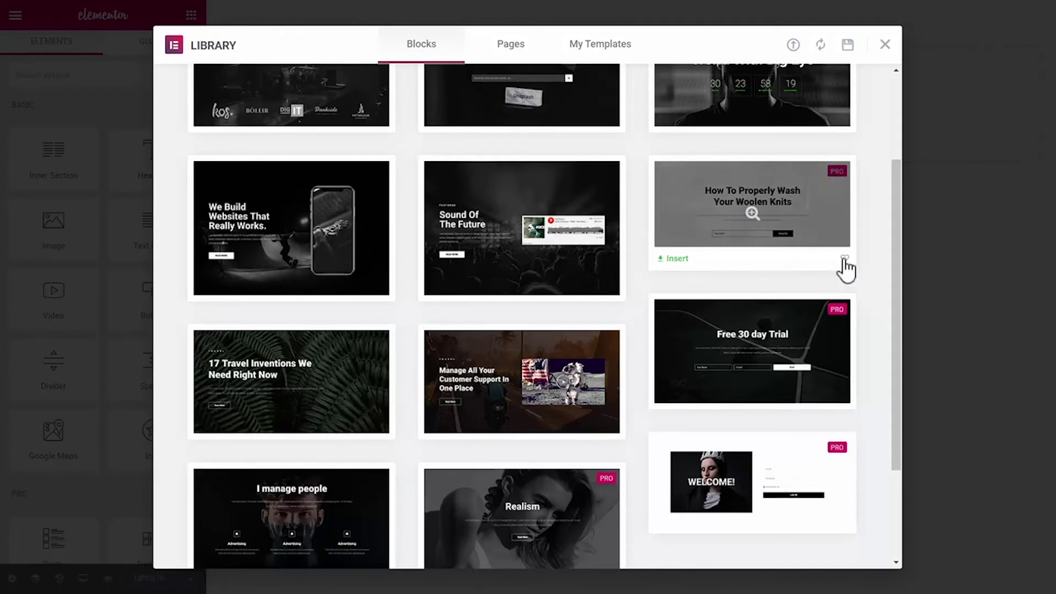
mouse_move(521, 160)
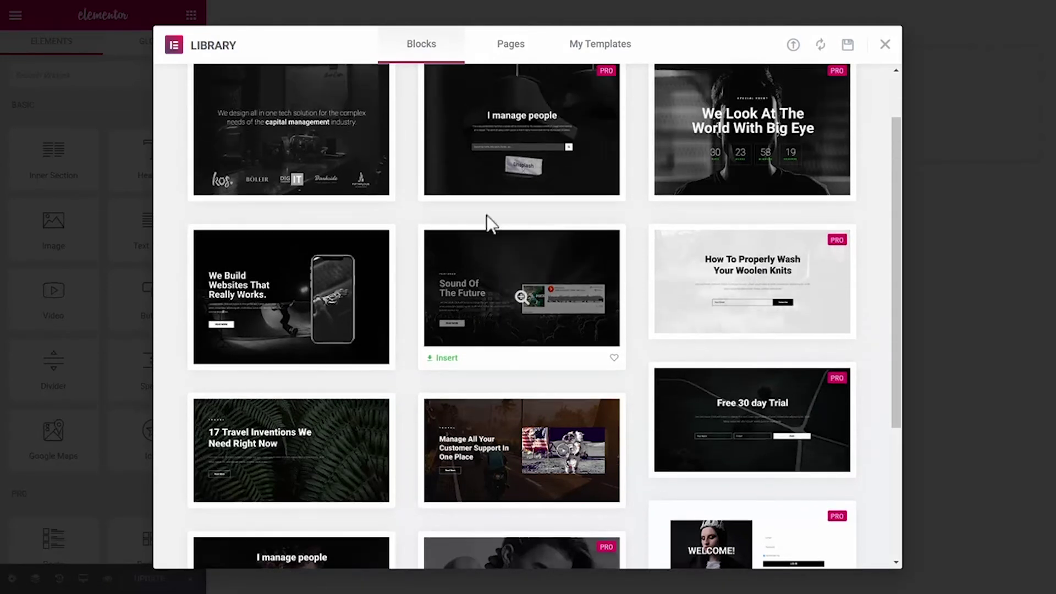
scroll(347, 157, up, 3)
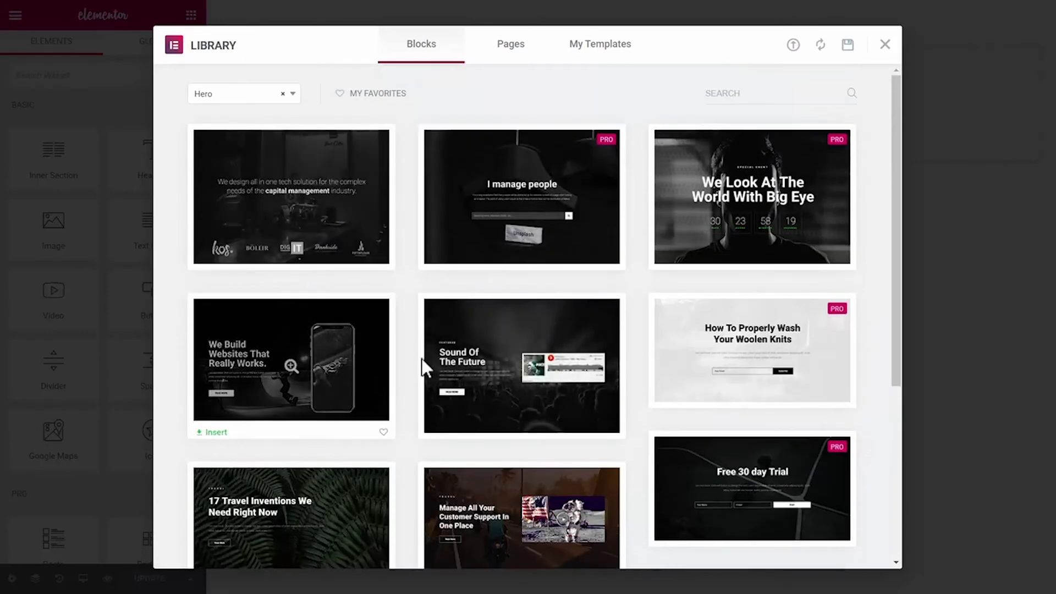
mouse_move(291, 298)
click(290, 94)
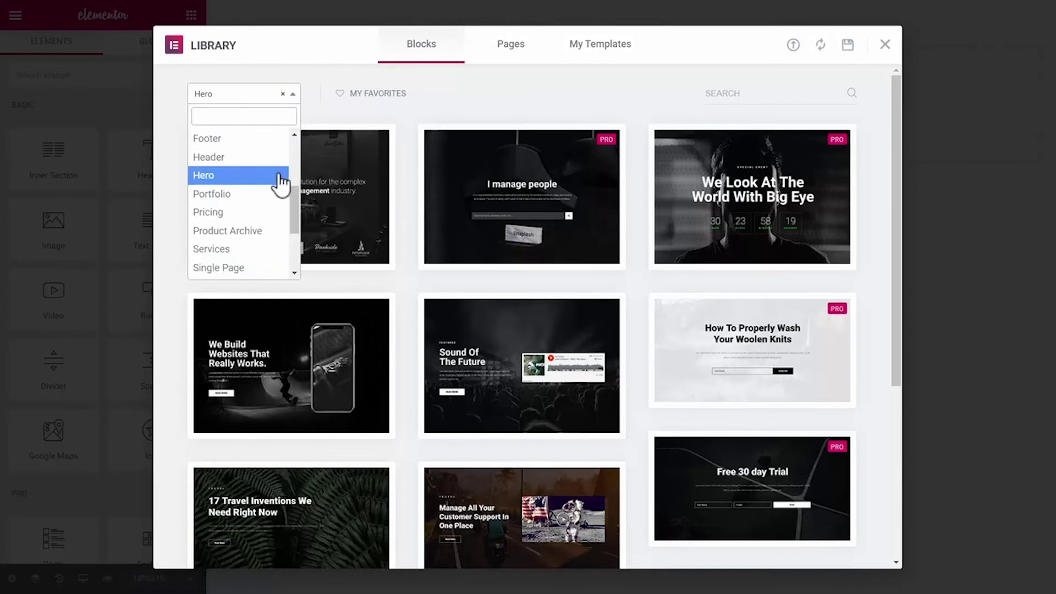
drag(295, 198, 295, 243)
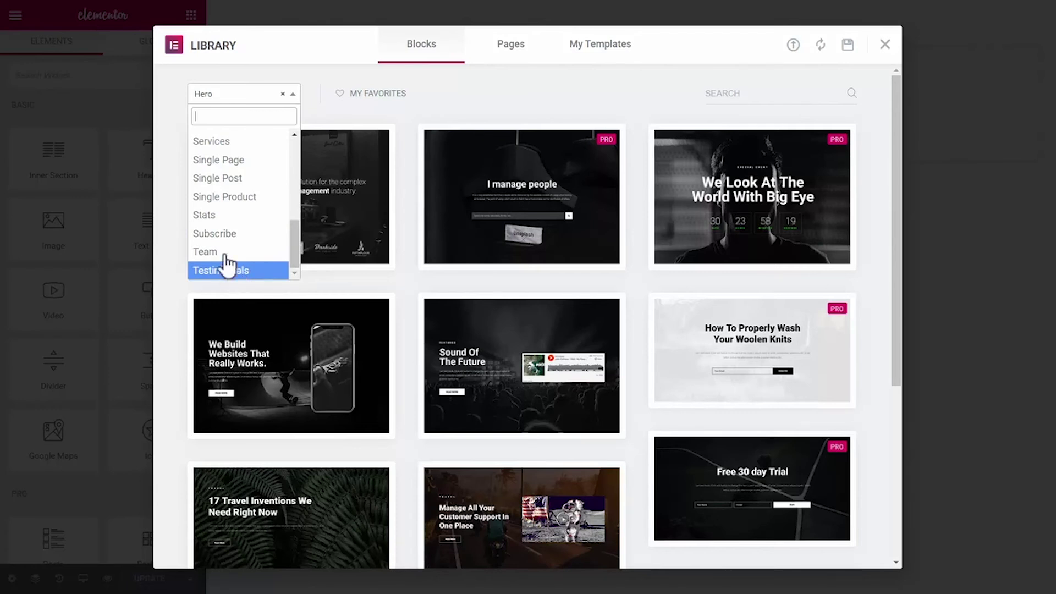
- Filter the library to Single Product, then Footer blocks, and reopen the category list for Clients
click(236, 199)
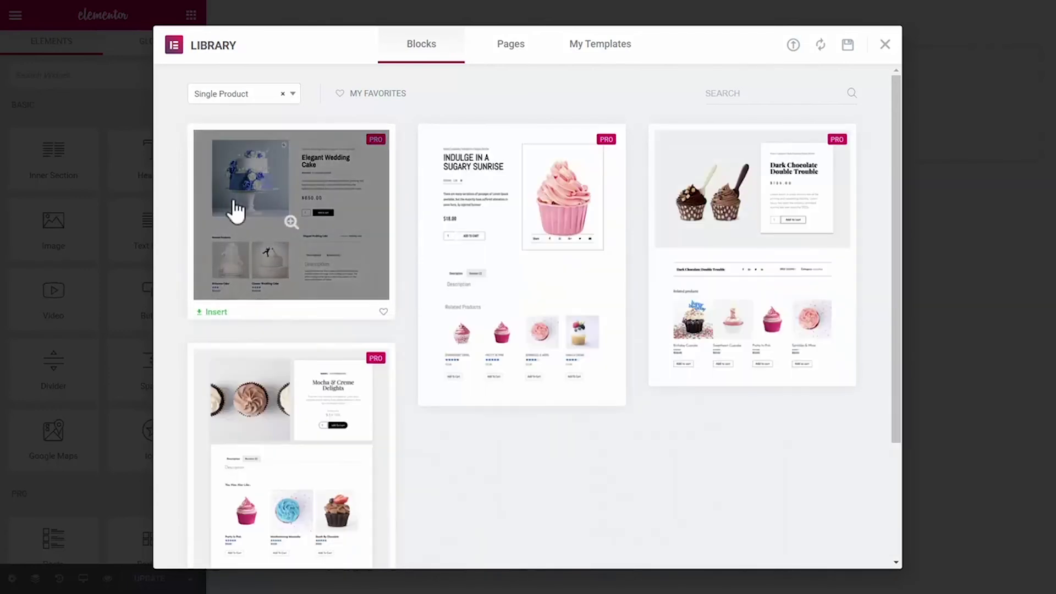
click(294, 94)
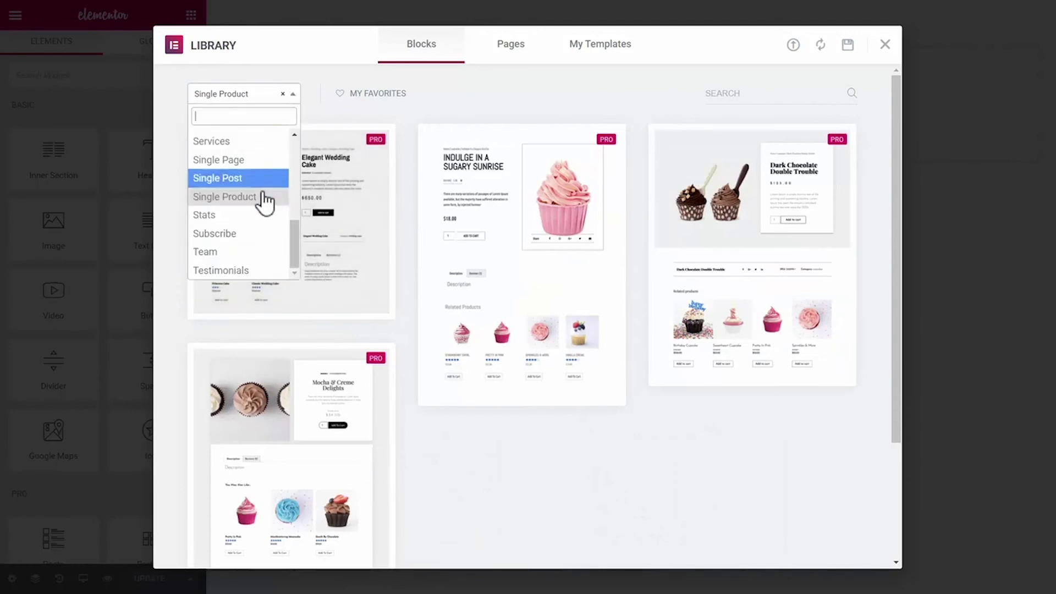
scroll(239, 214, up, 5)
scroll(239, 215, up, 5)
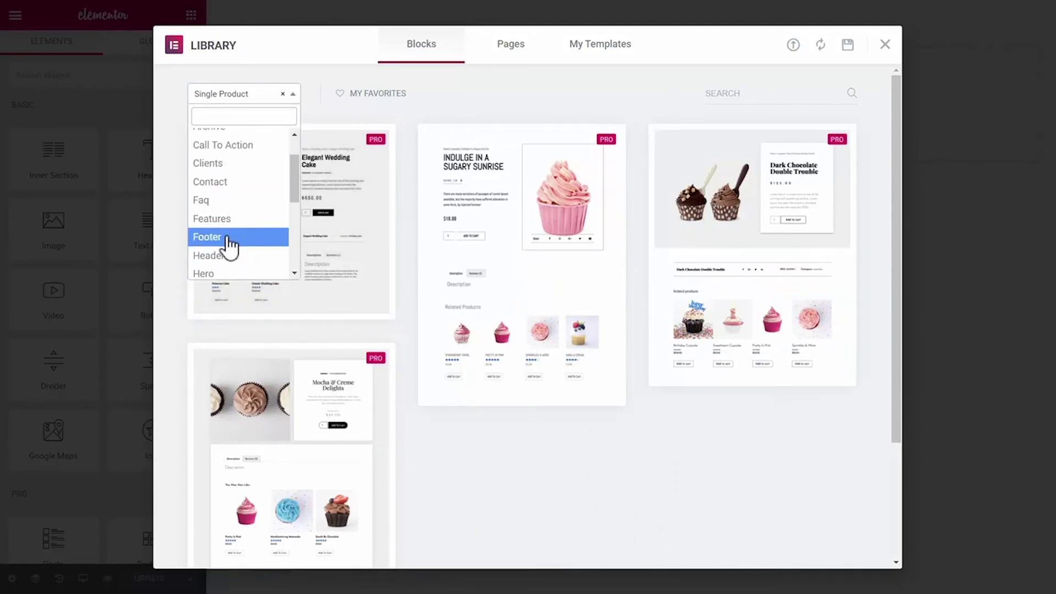
click(211, 236)
scroll(459, 225, down, 3)
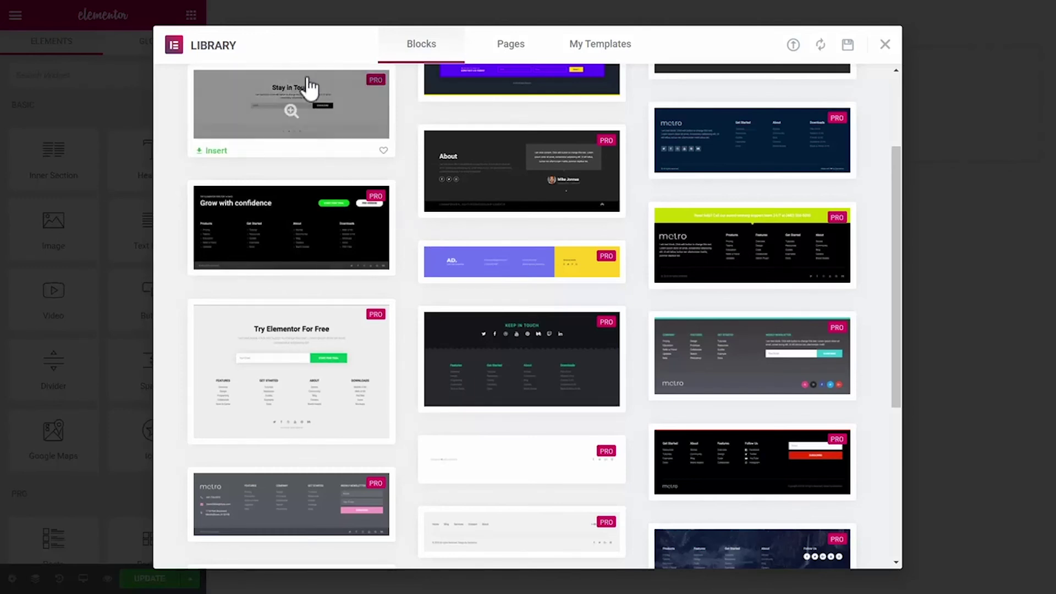
scroll(350, 161, up, 3)
click(283, 99)
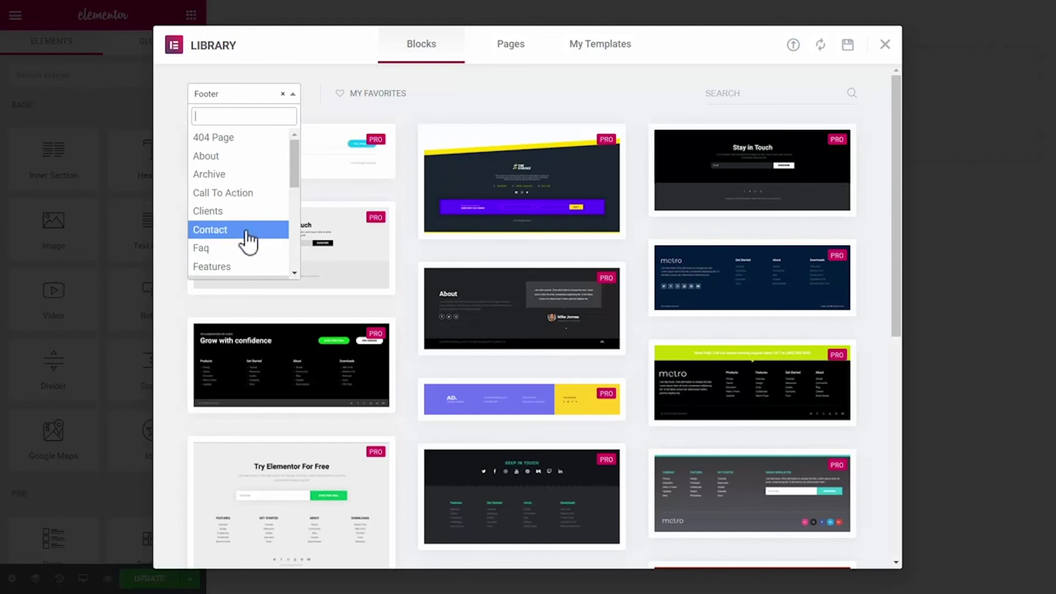
- Filter to Clients blocks, preview the four-logo 'Our clients' block and insert it into the page
click(217, 213)
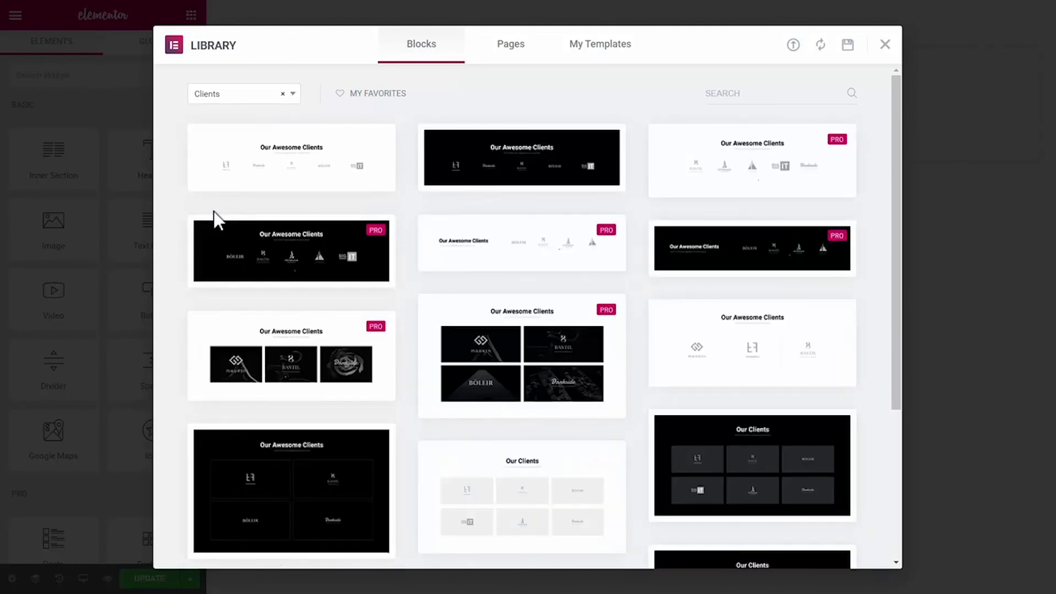
mouse_move(521, 347)
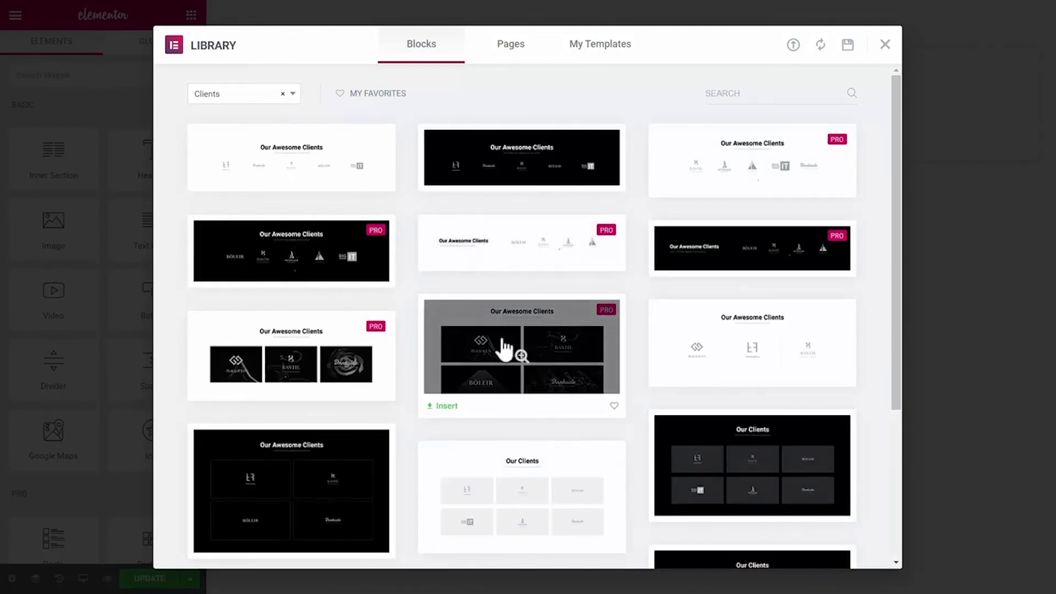
click(515, 355)
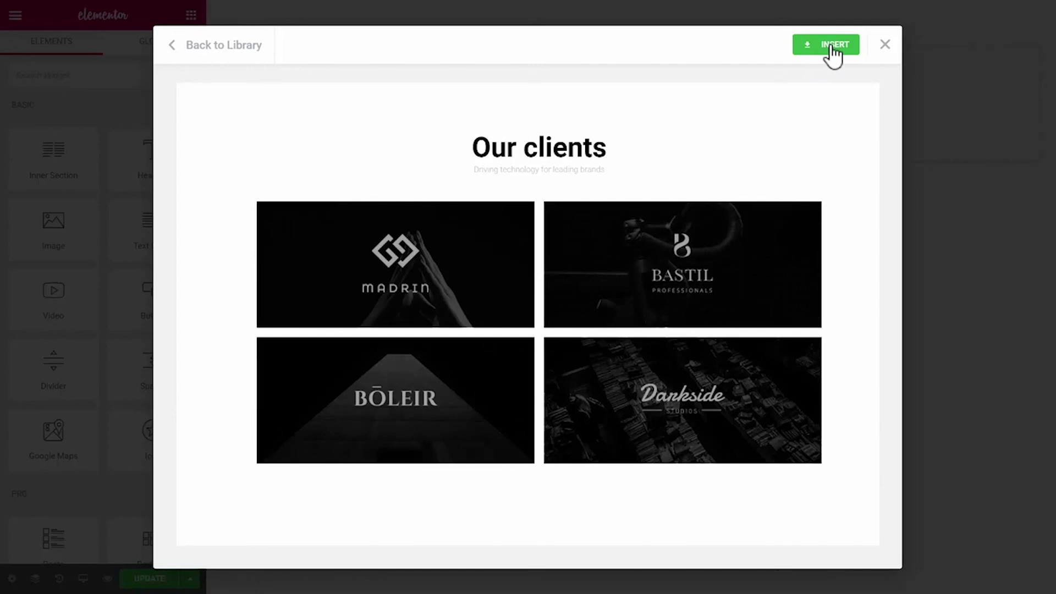
click(173, 48)
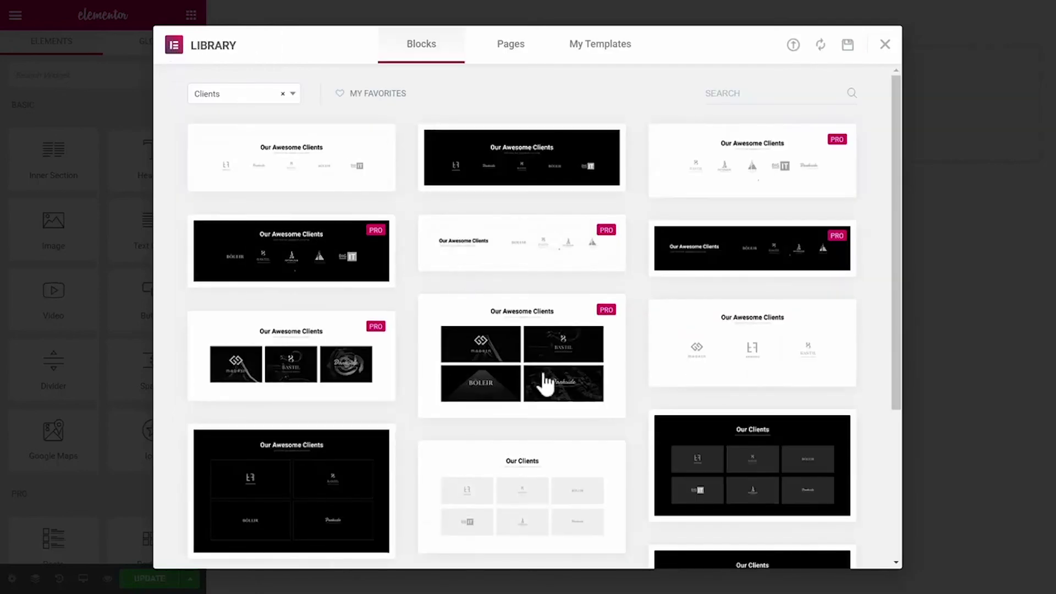
click(444, 406)
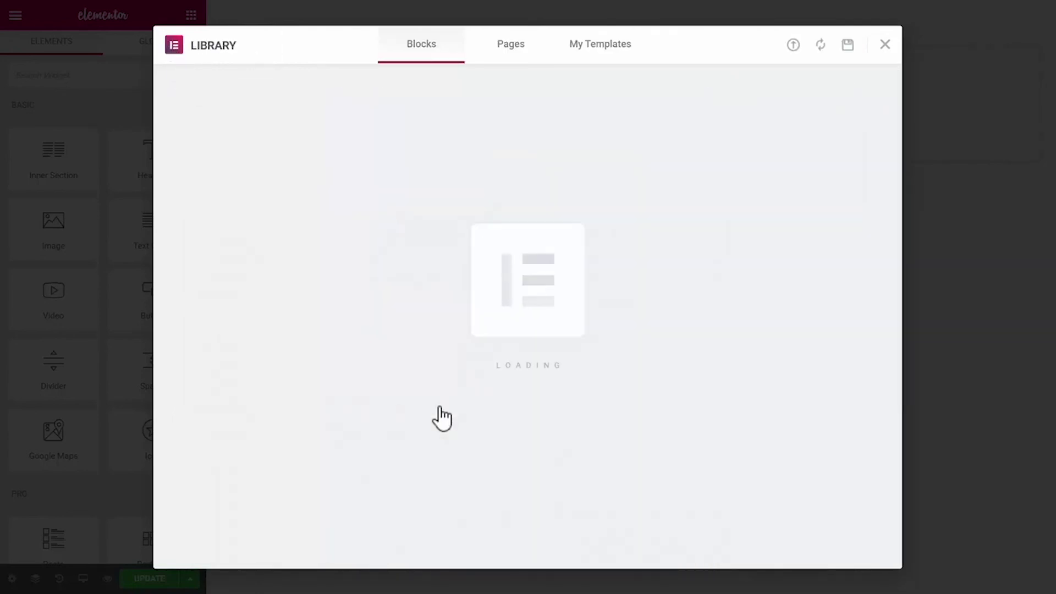